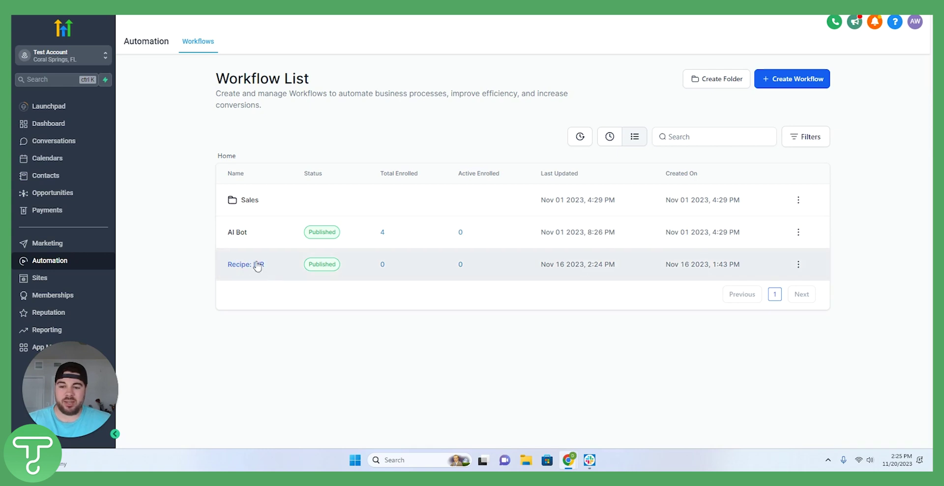
- Open the Recipe: IVR workflow and review its Start IVR Trigger phone number filter
click(258, 265)
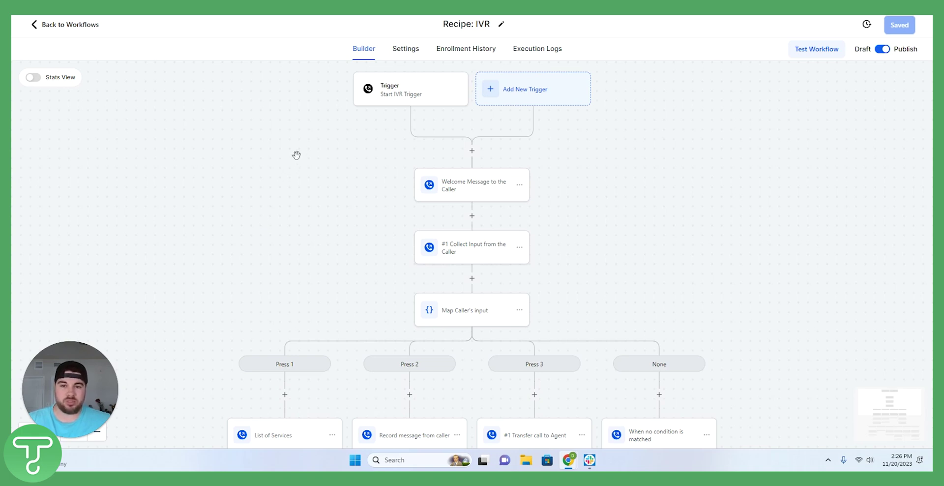
click(395, 93)
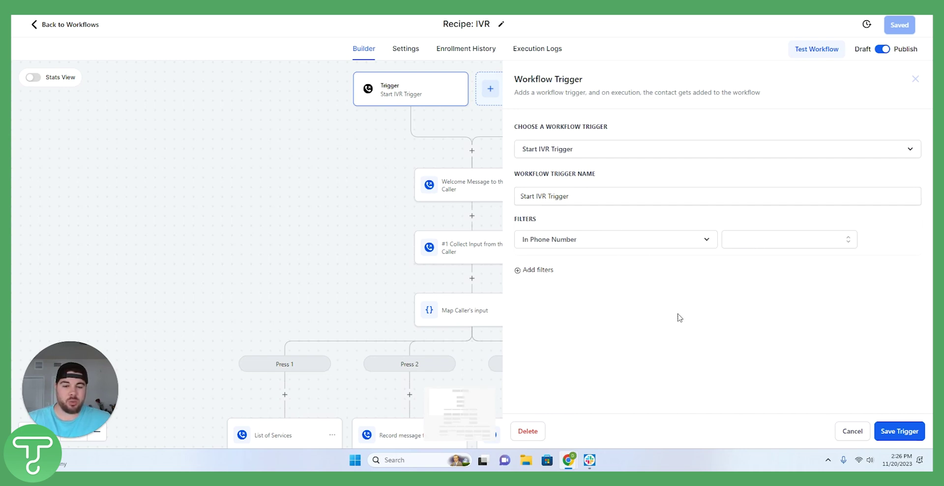
click(747, 250)
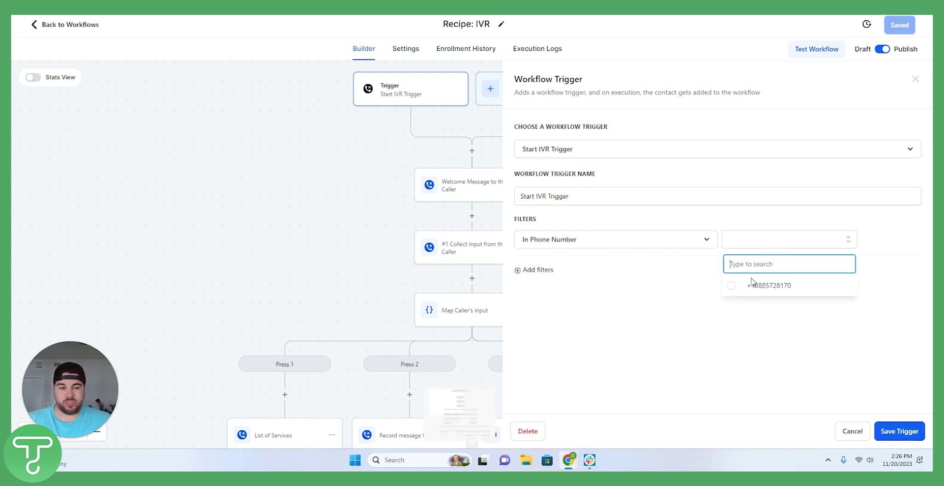
click(674, 287)
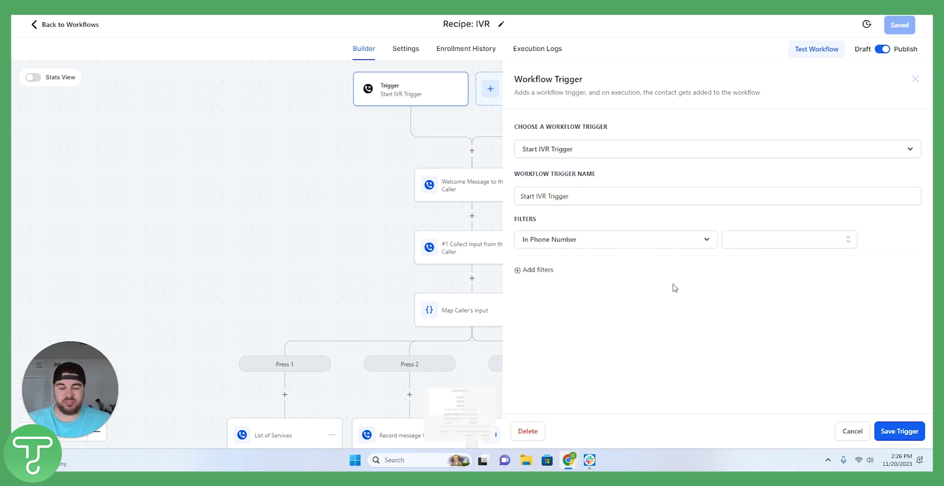
click(915, 79)
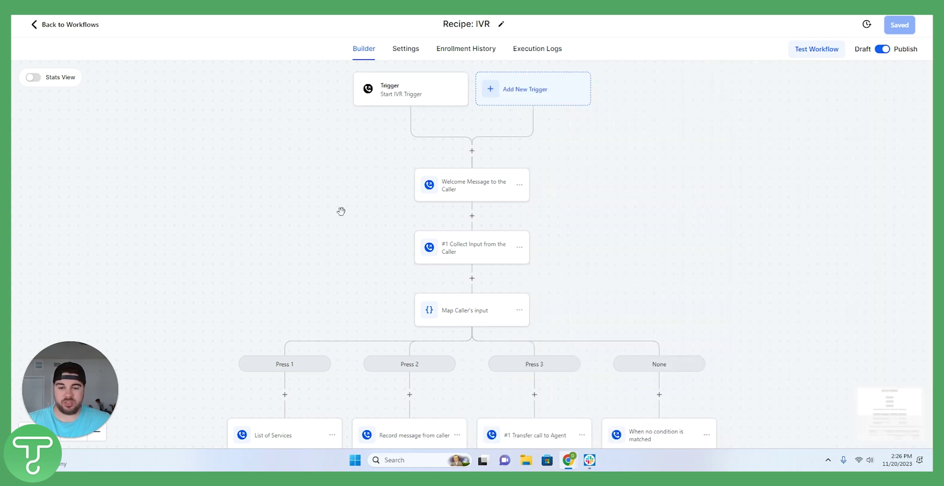
scroll(337, 207, down, 1)
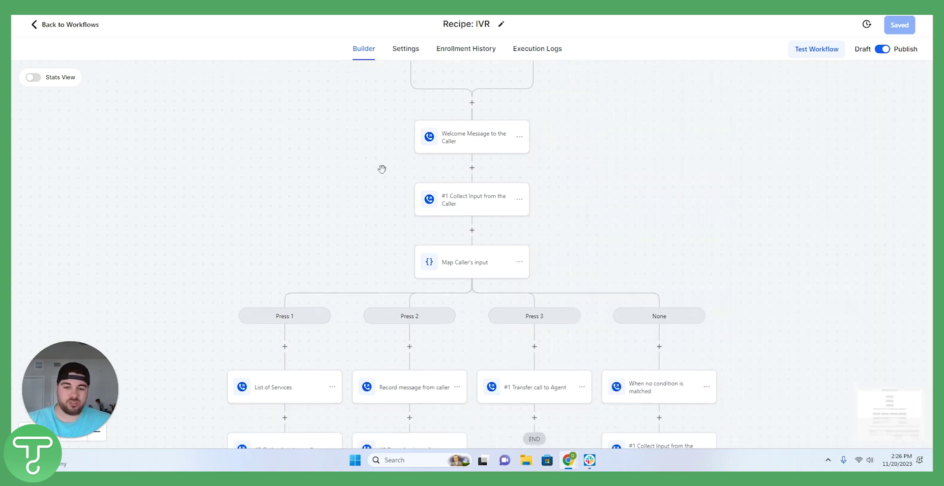
click(448, 200)
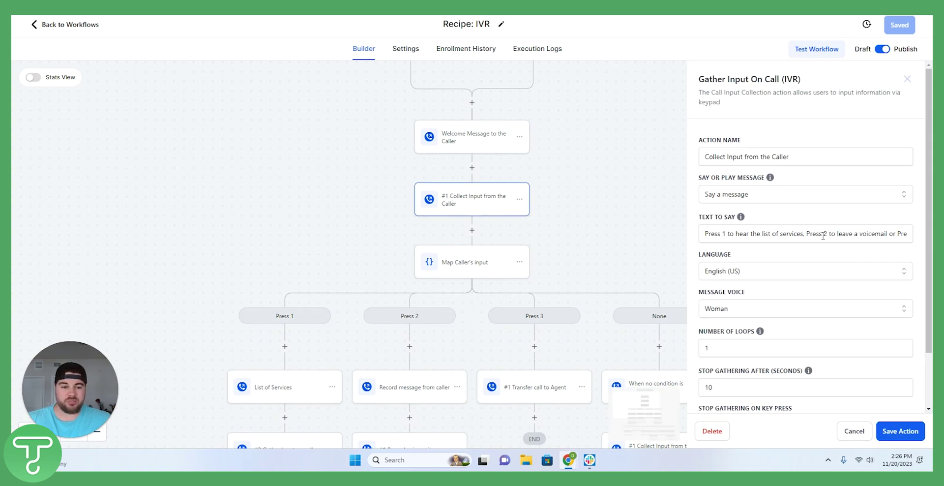
scroll(821, 238, down, 2)
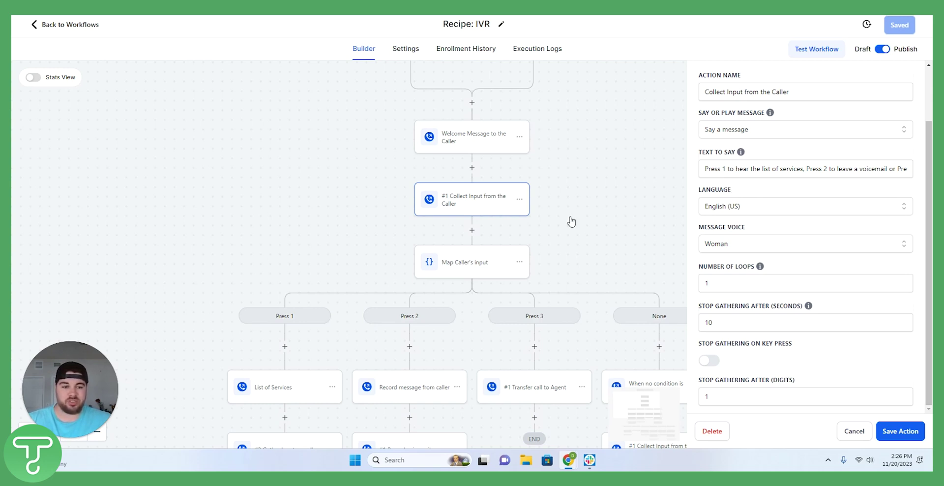
scroll(907, 123, up, 2)
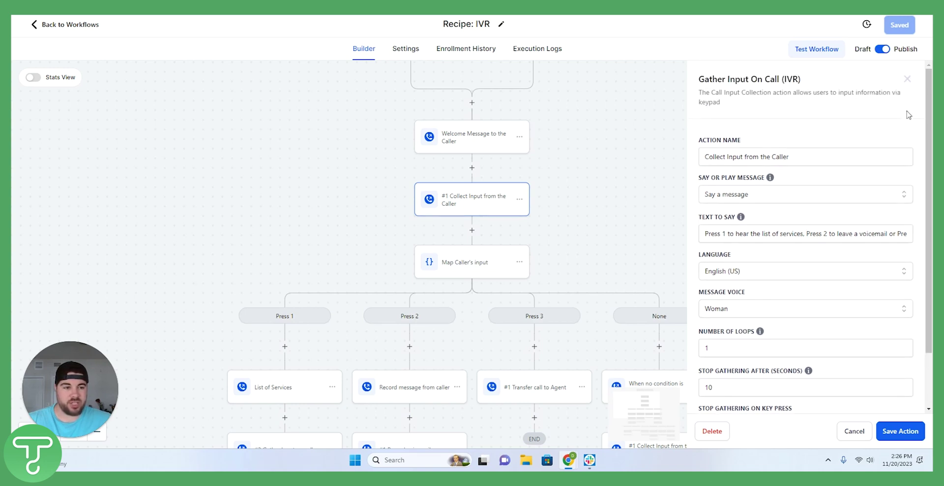
click(907, 79)
click(446, 262)
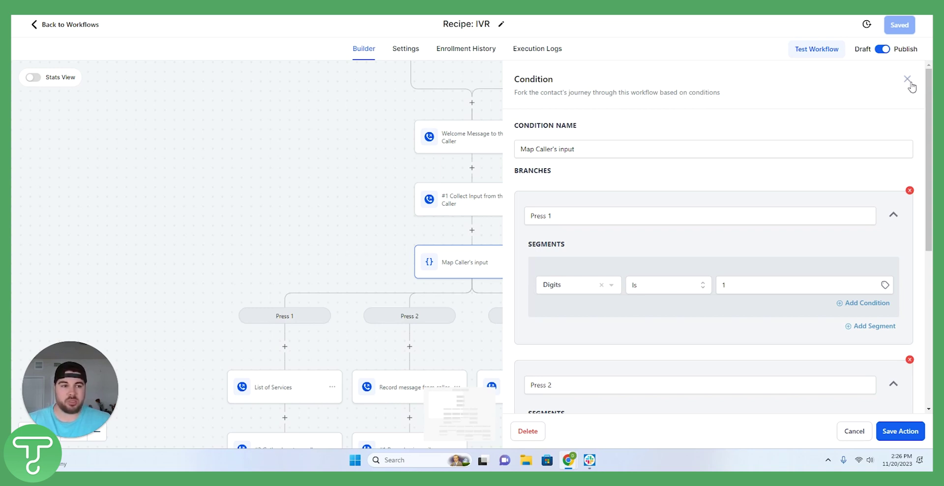
scroll(698, 241, down, 6)
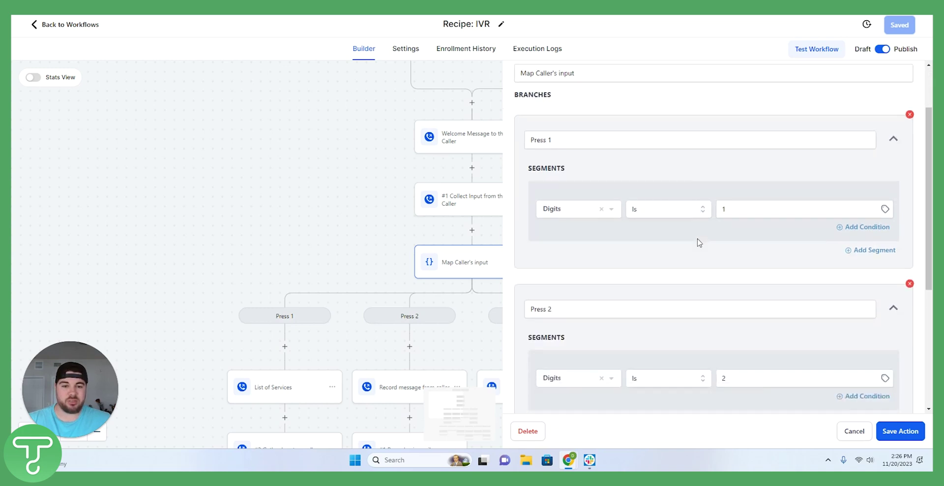
scroll(699, 242, down, 1)
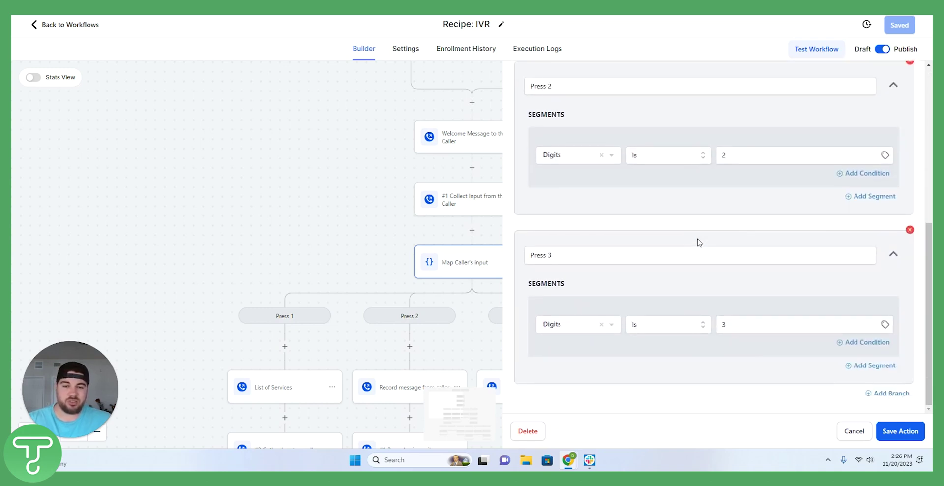
scroll(698, 242, up, 7)
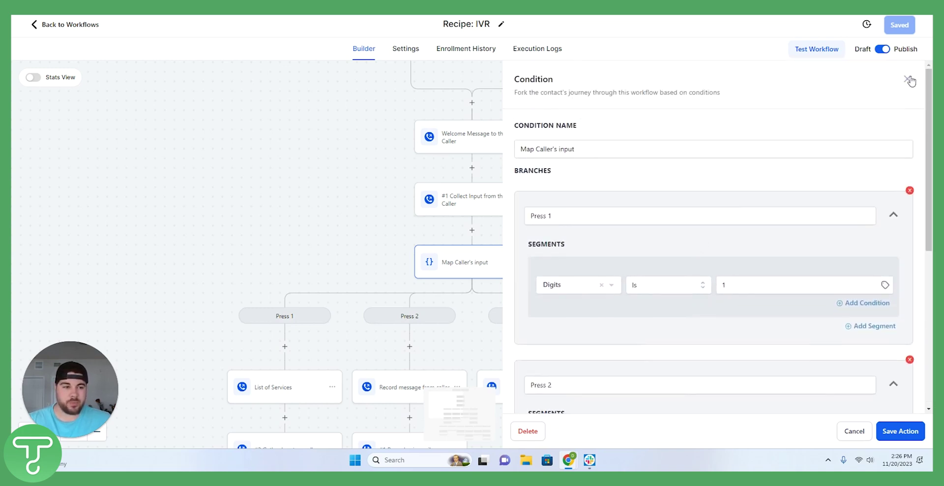
click(908, 79)
click(471, 230)
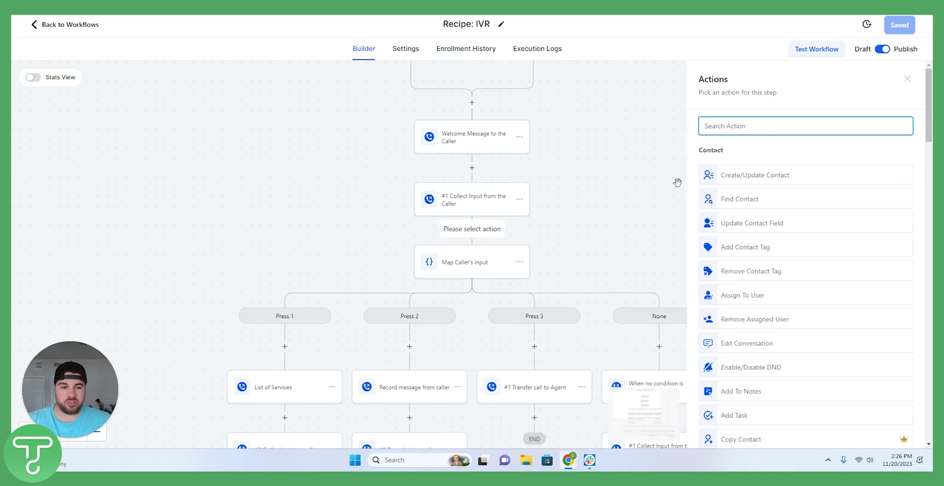
text(if)
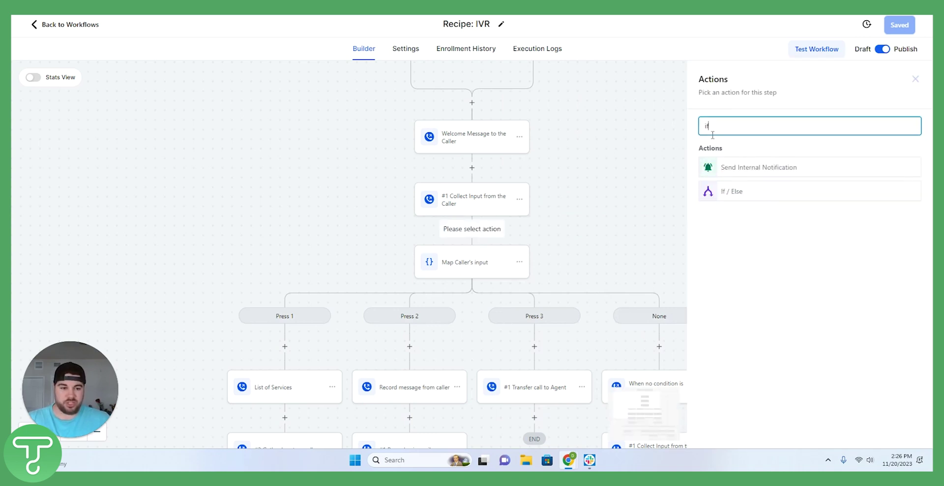
click(915, 79)
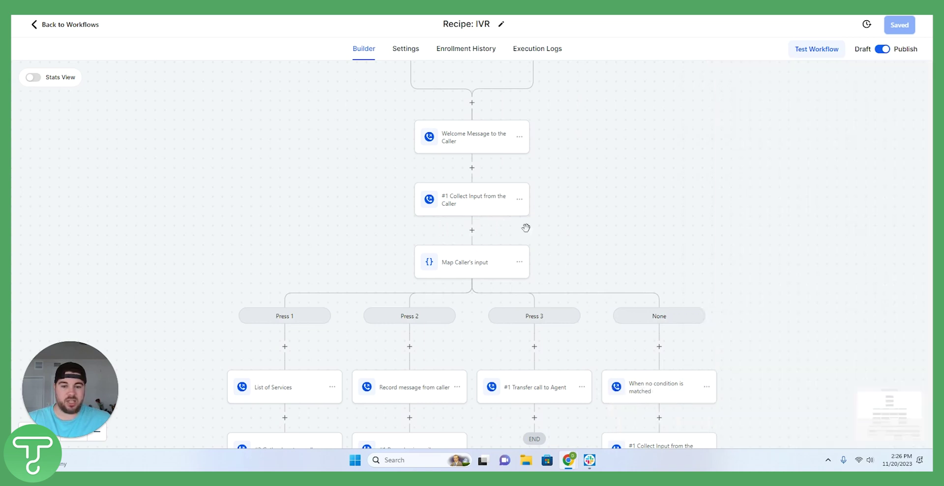
- Scroll down the workflow and review the List of Services message step's settings
scroll(525, 227, down, 2)
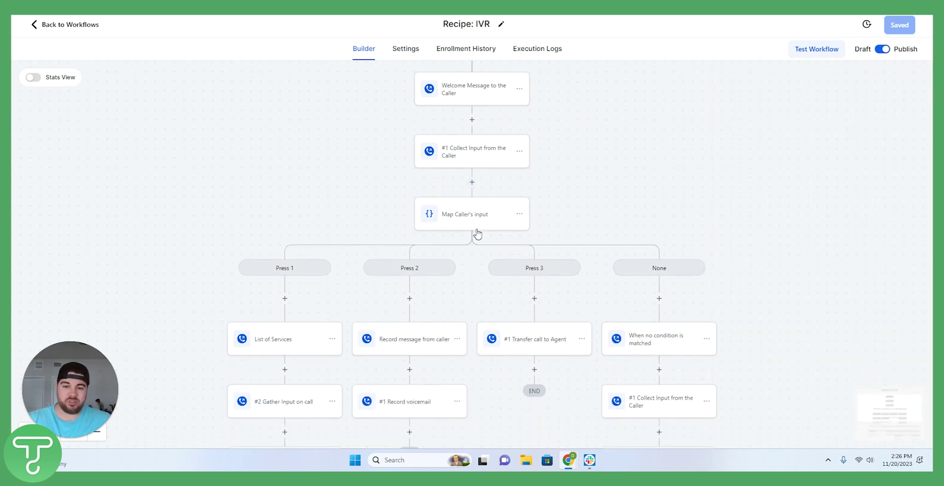
scroll(476, 233, down, 4)
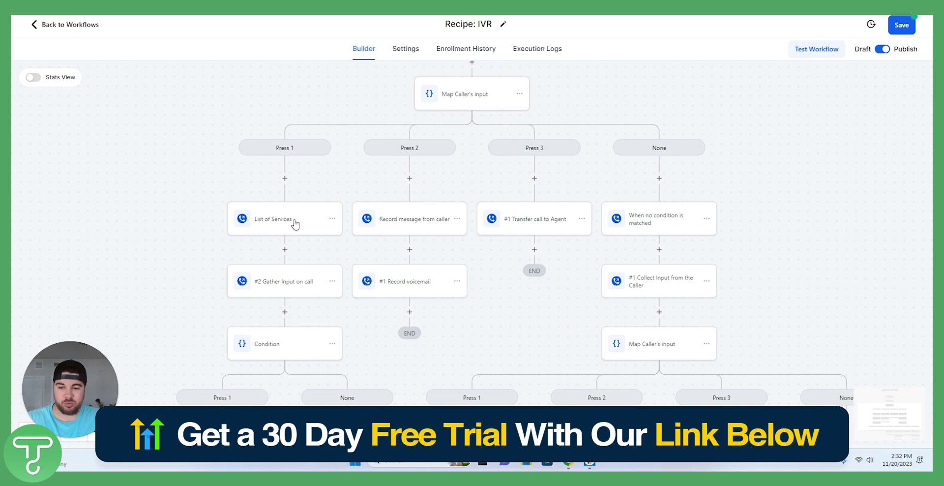
scroll(295, 224, down, 2)
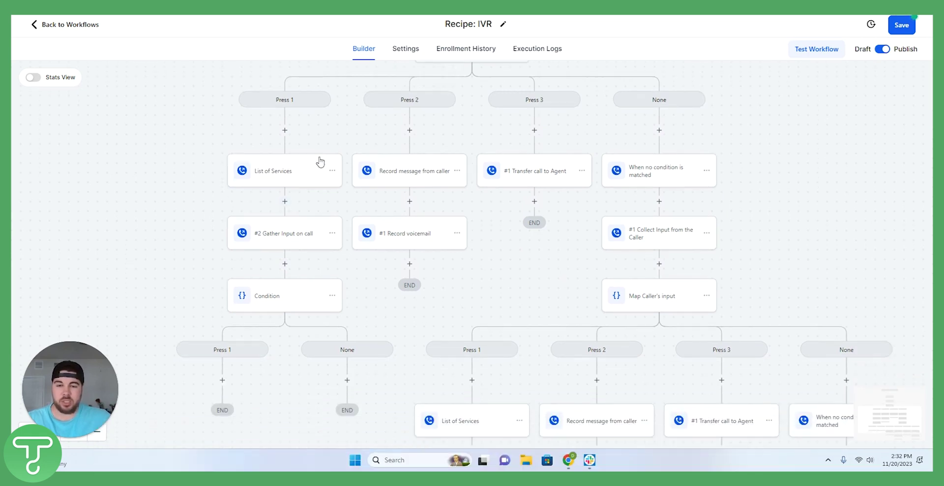
scroll(320, 162, up, 3)
scroll(321, 162, up, 2)
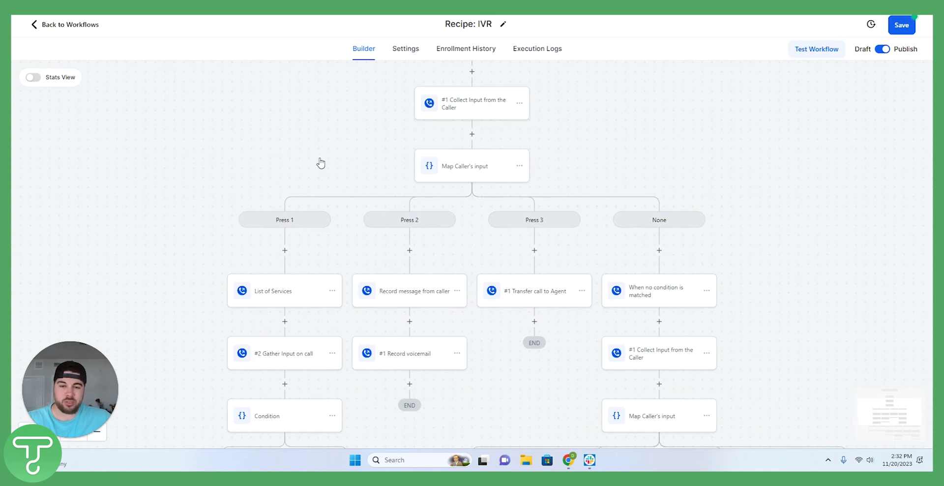
scroll(320, 163, down, 3)
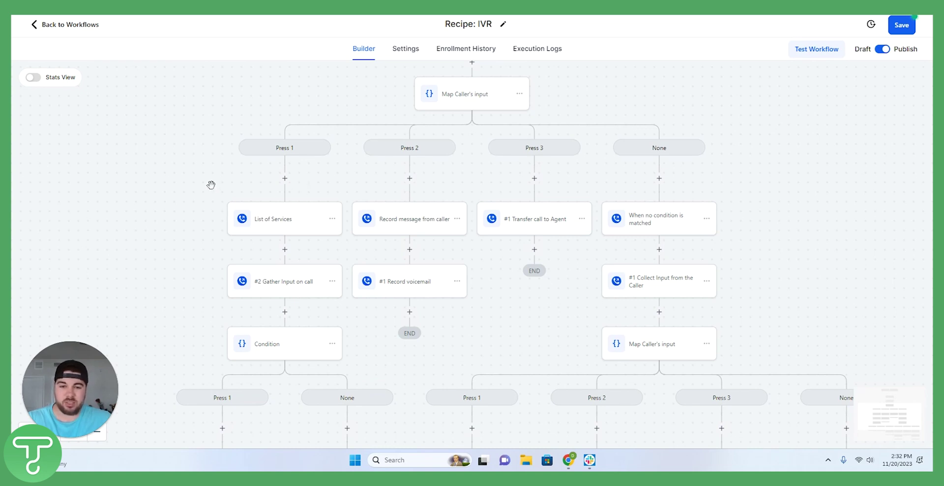
scroll(210, 185, down, 2)
click(272, 175)
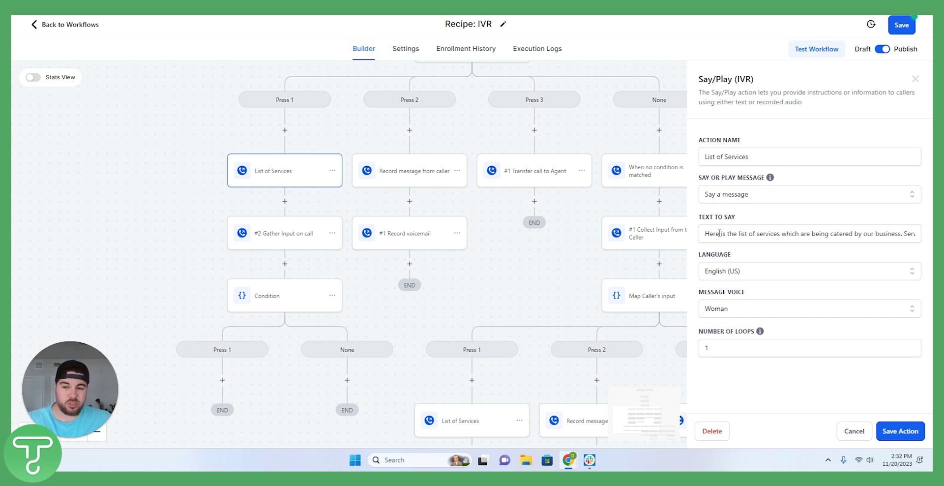
click(915, 78)
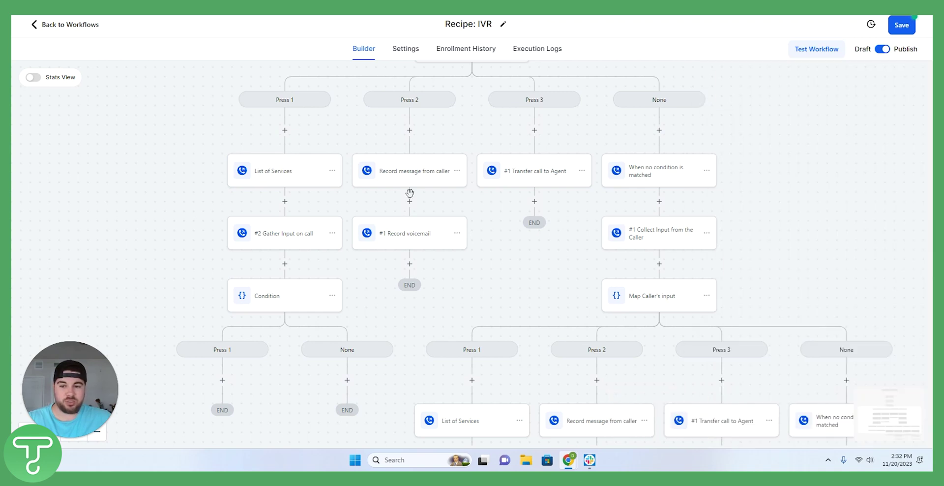
- Review the #2 Gather Input on call spoken prompt, then close its settings
click(272, 236)
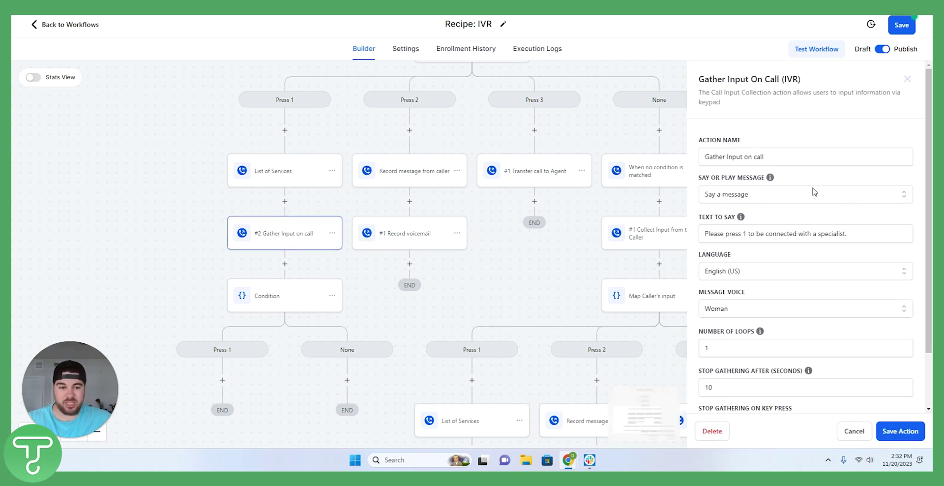
drag(864, 234, 700, 229)
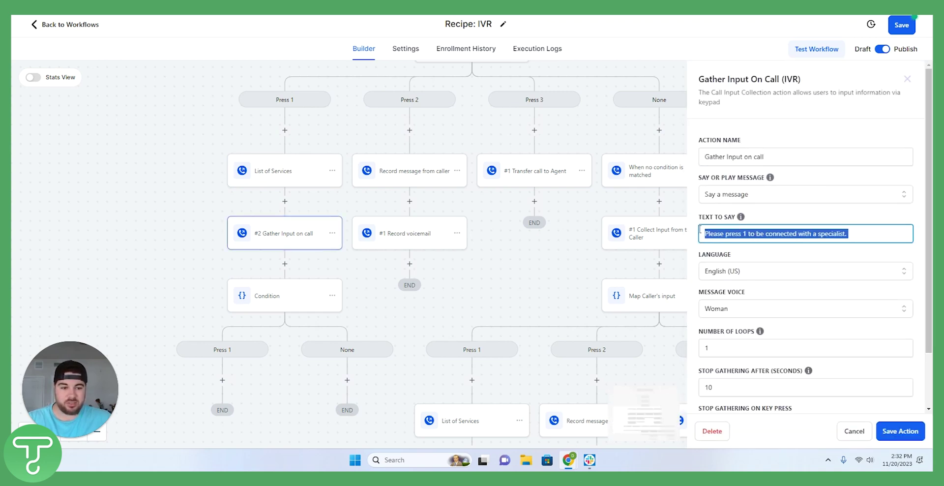
click(907, 78)
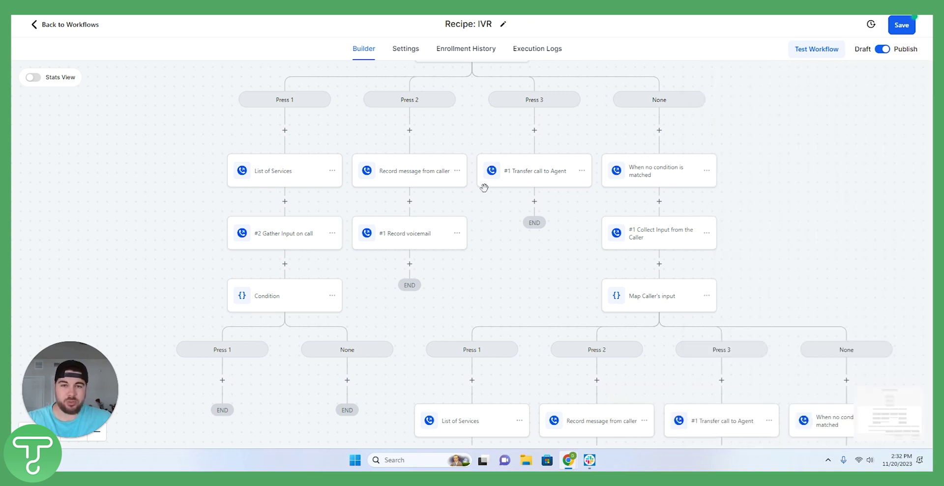
scroll(229, 229, down, 2)
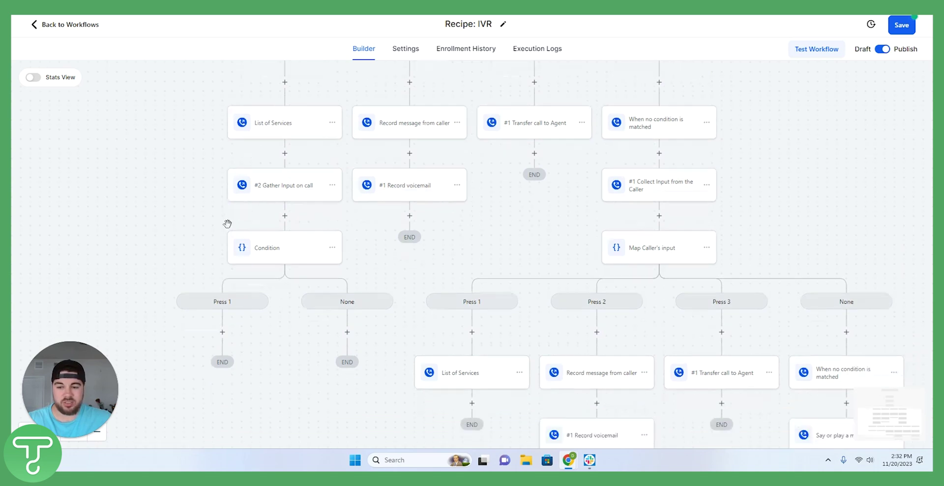
- Rename the Condition's first branch to 'If interested in Google ads, press 1'
click(284, 224)
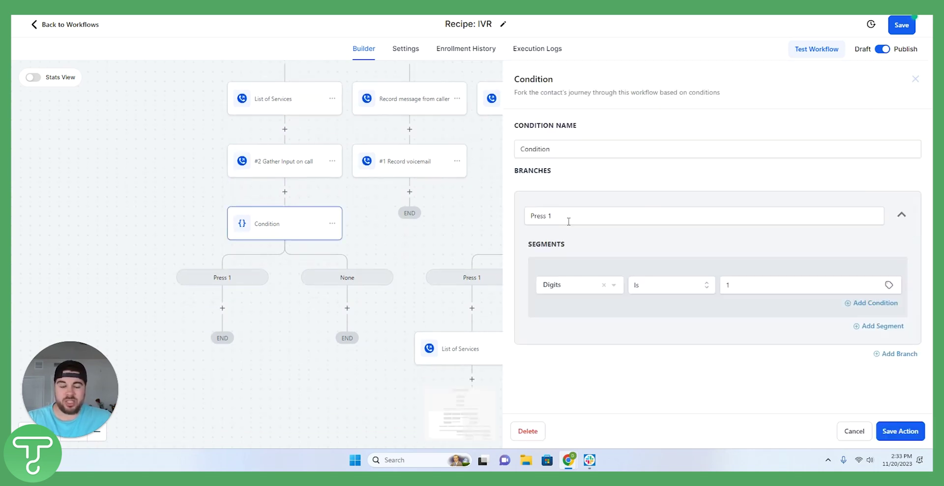
triple_click(583, 215)
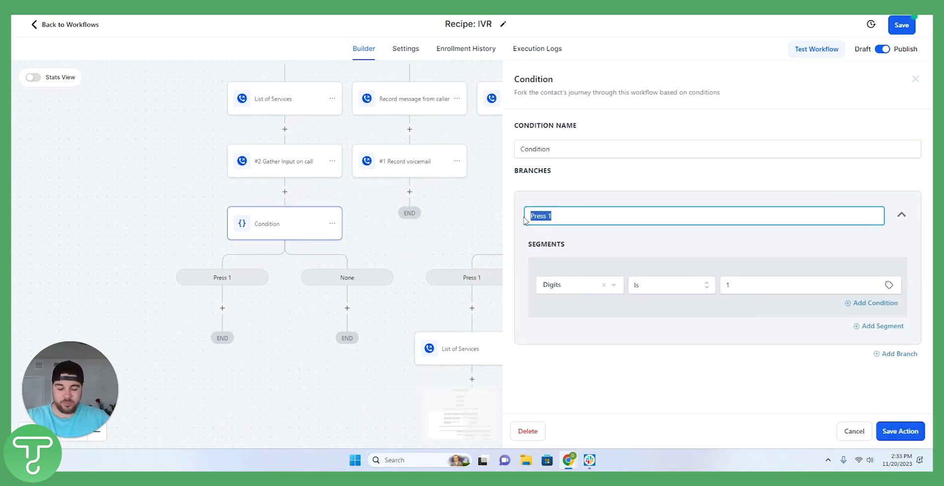
key(BackSpace)
text(If inter)
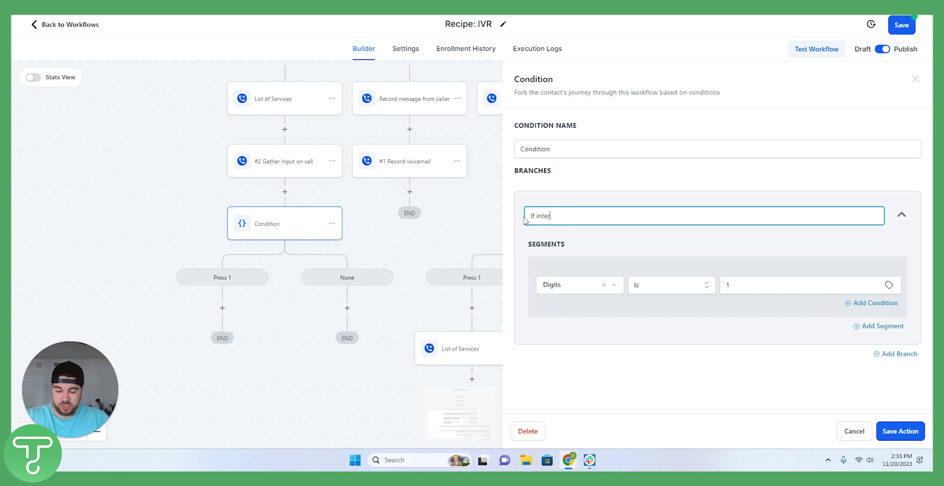
text(ested in Google)
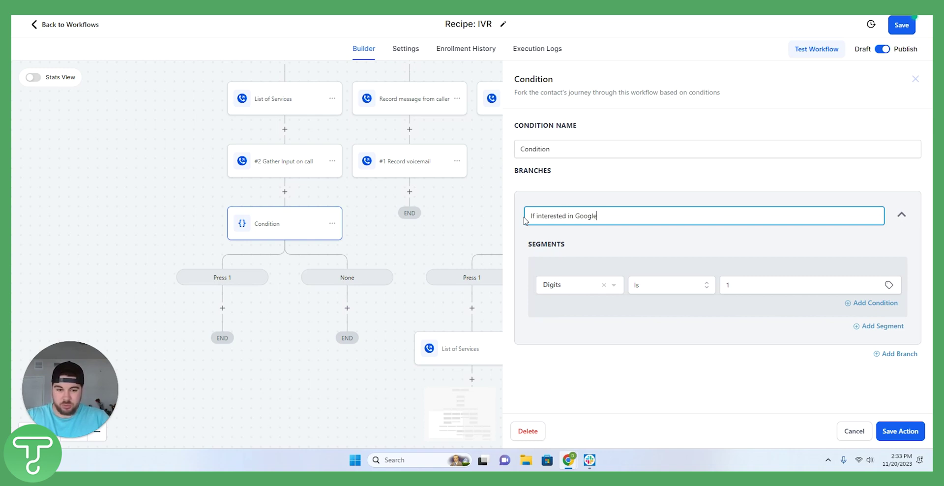
text( ads, p)
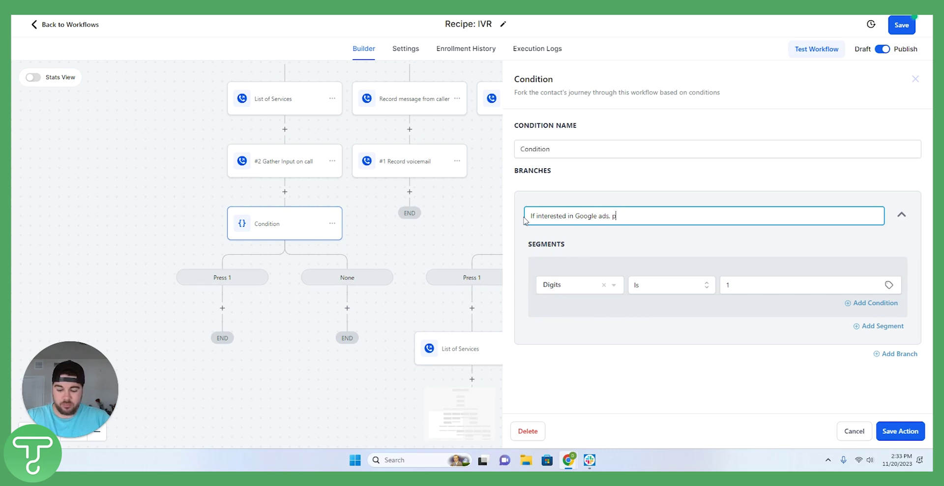
text(ress 1)
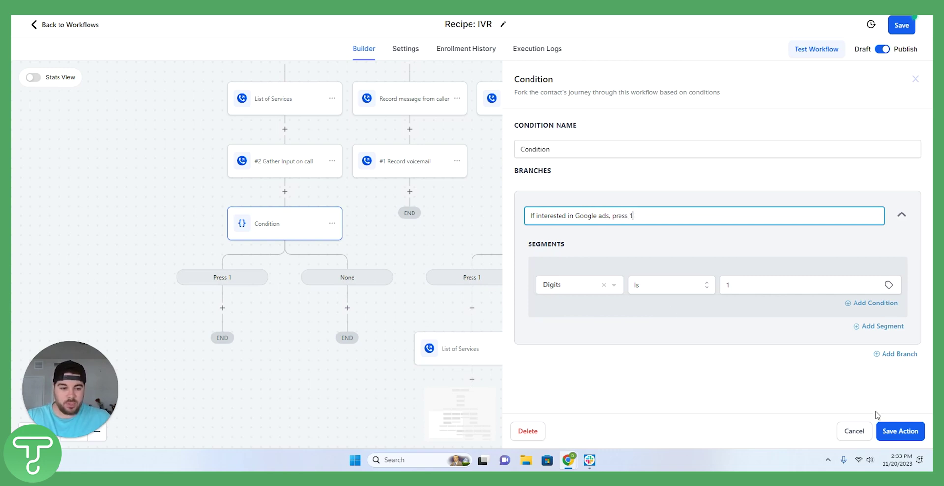
- Add a second branch named 'If interested in FB ads, press 2'
click(888, 352)
click(584, 379)
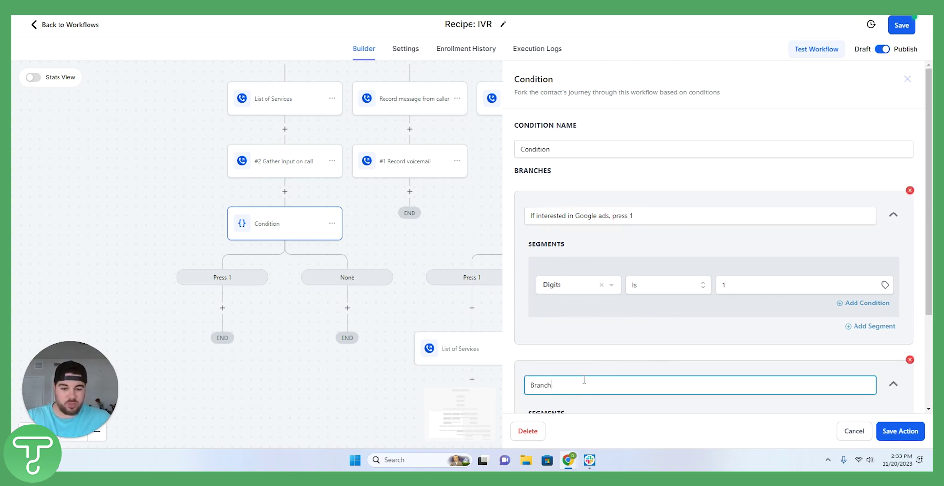
drag(584, 380, 525, 387)
text(If int)
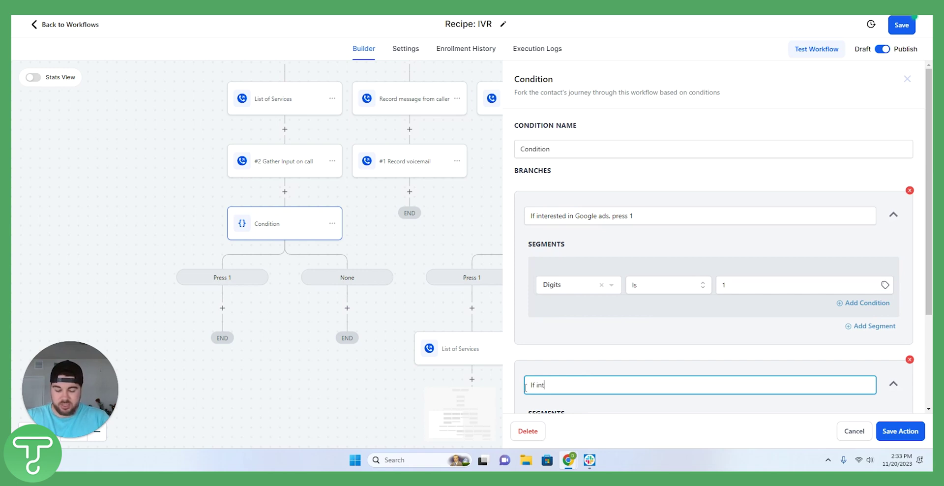
text(erested in FB ads, ple)
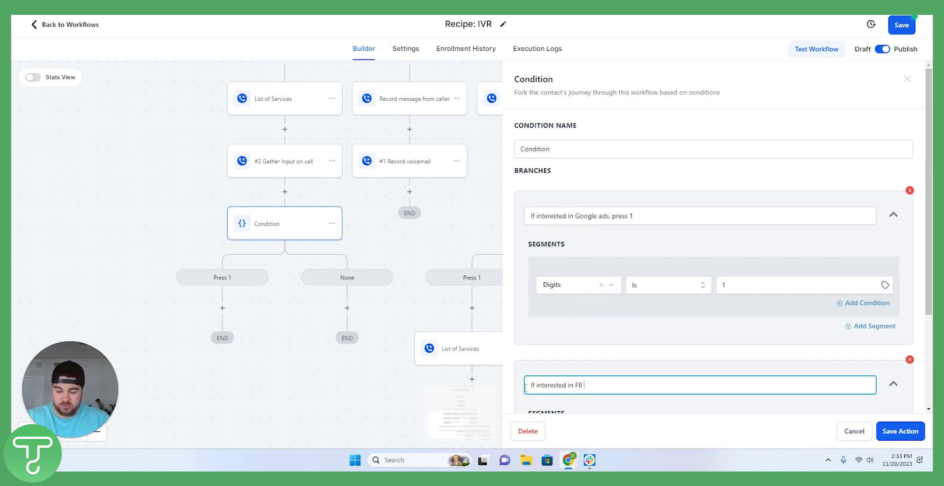
key(BackSpace)
key(BackSpace)
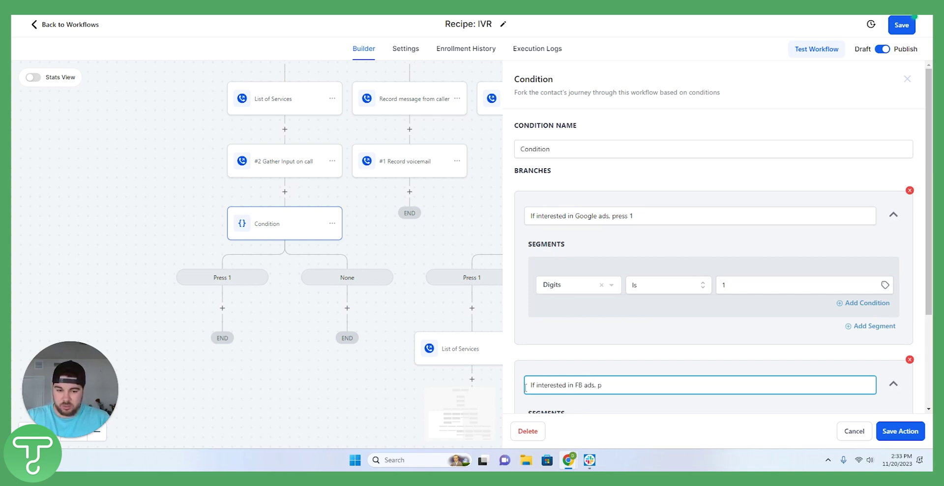
text(ress 2)
- Make the second branch test IVR Gather #2 Gather Input on call Digits is 2, and save
scroll(695, 216, down, 3)
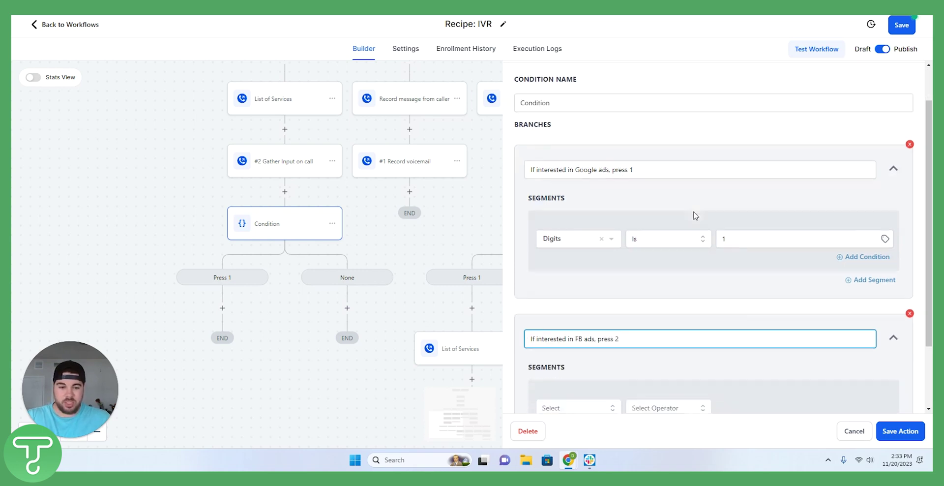
click(588, 330)
scroll(587, 340, down, 1)
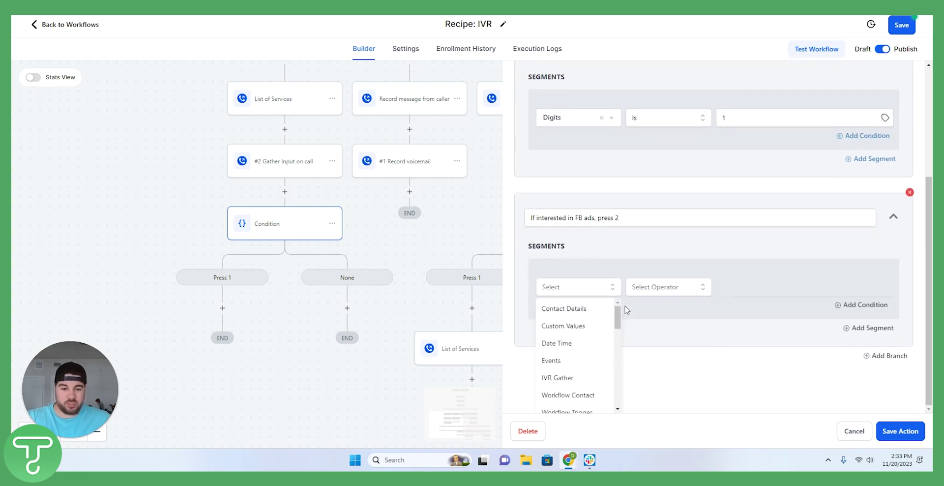
click(553, 379)
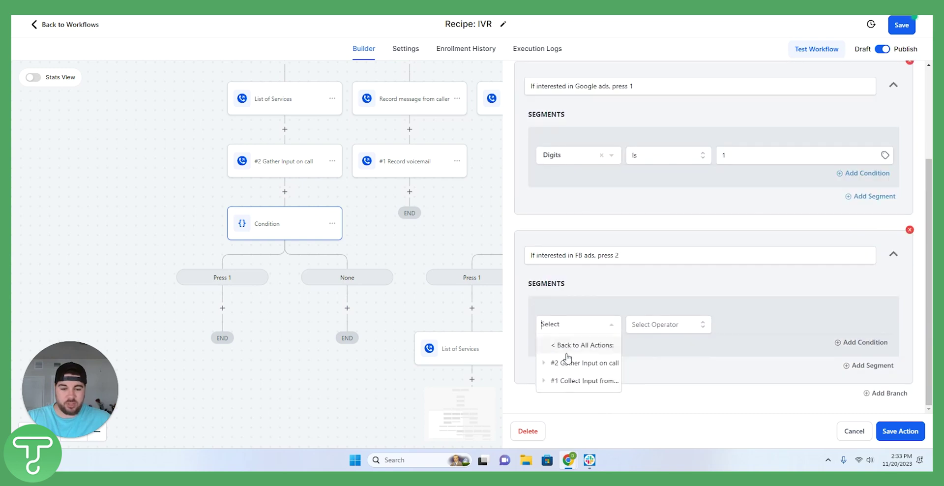
click(566, 363)
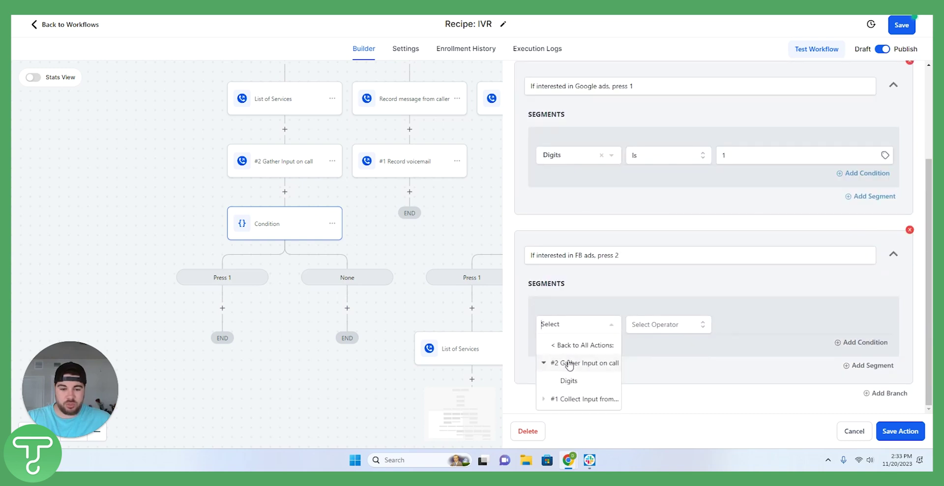
click(570, 380)
click(659, 326)
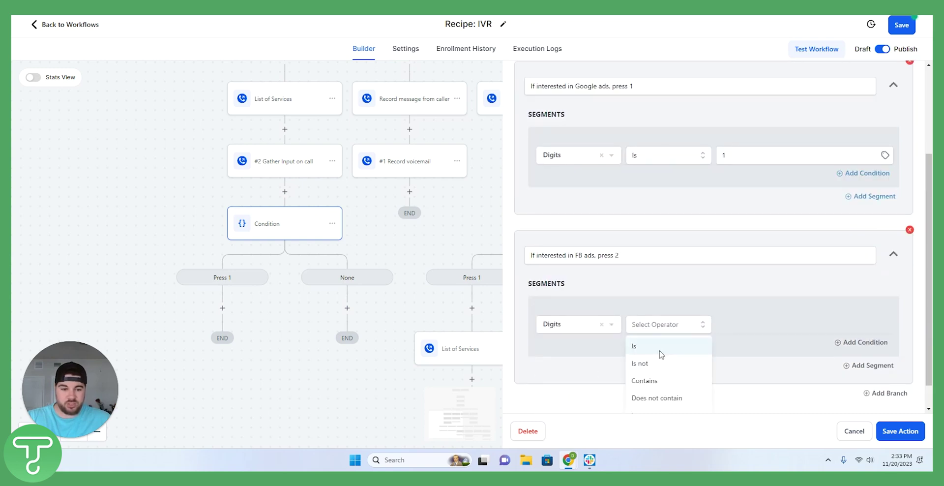
click(639, 344)
click(741, 326)
text(2)
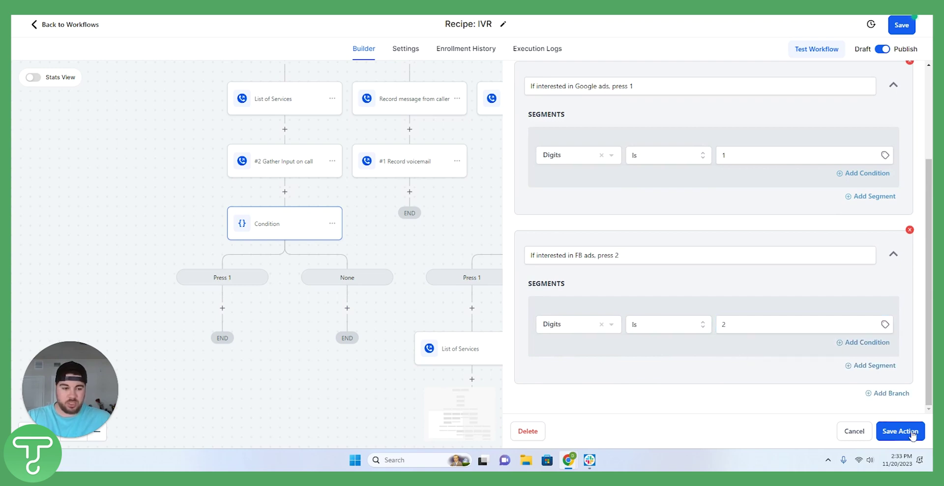
click(906, 432)
scroll(379, 262, down, 2)
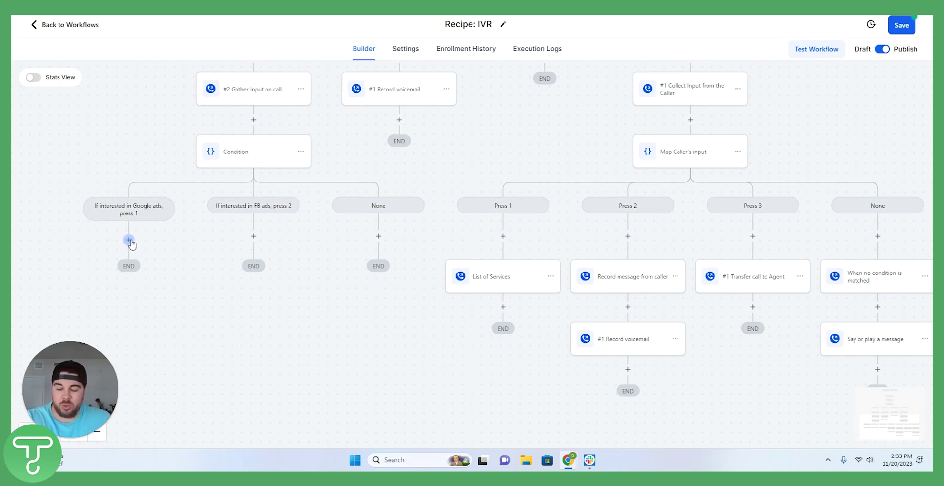
click(129, 240)
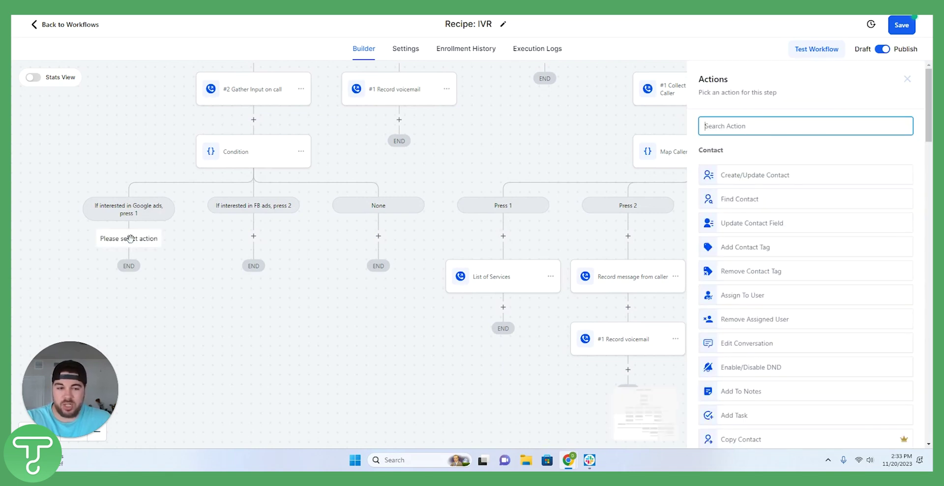
click(908, 80)
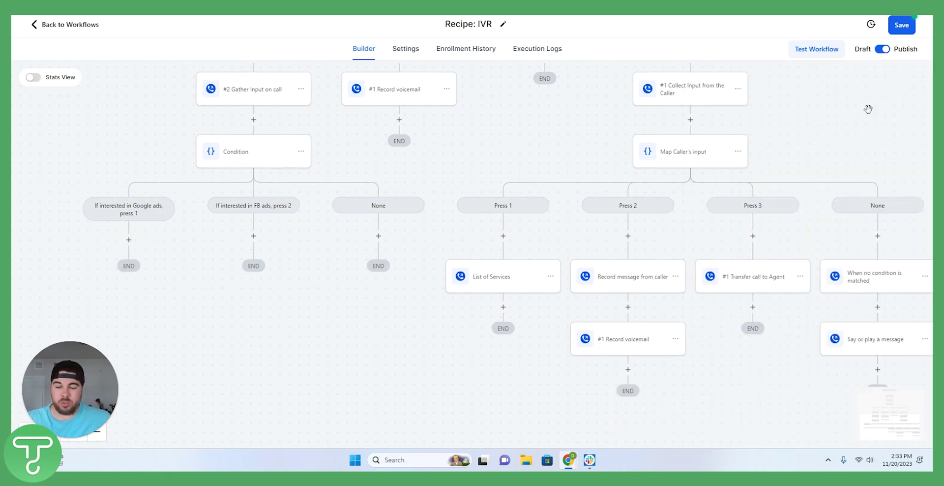
- Add a Say/Play Message step under the Google ads branch
click(128, 241)
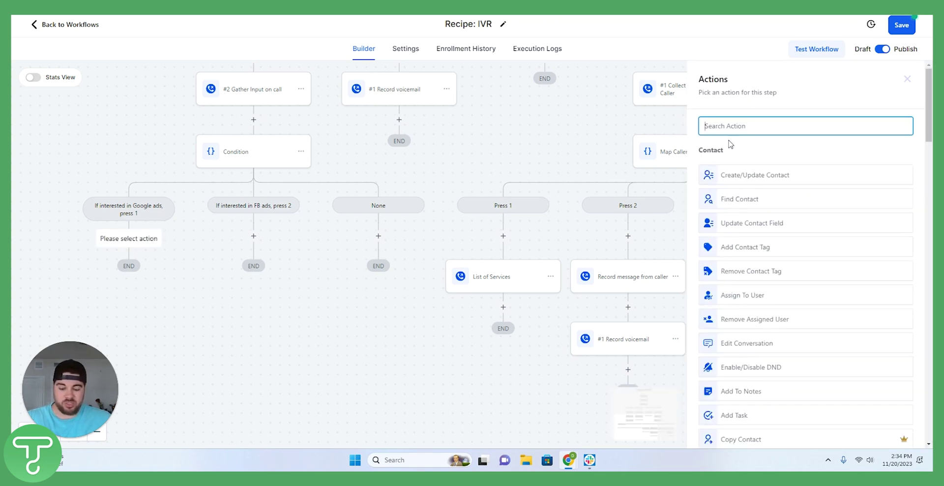
text(say)
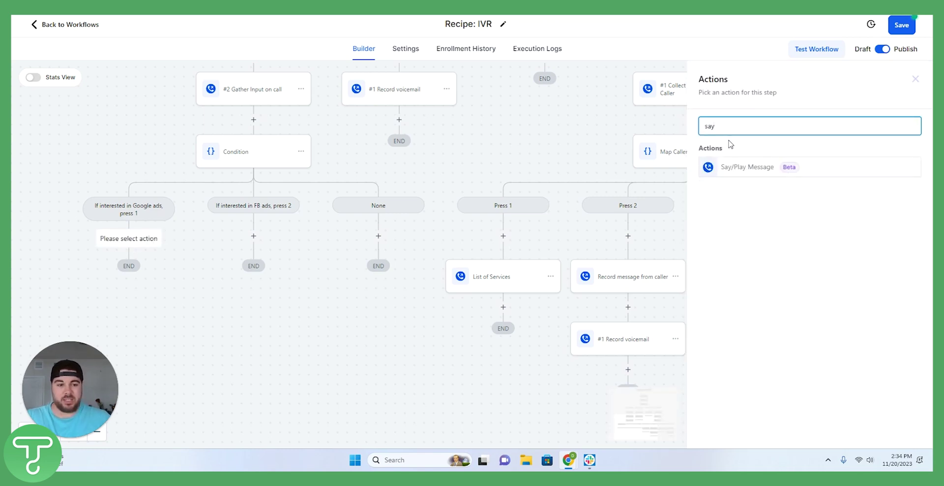
click(752, 167)
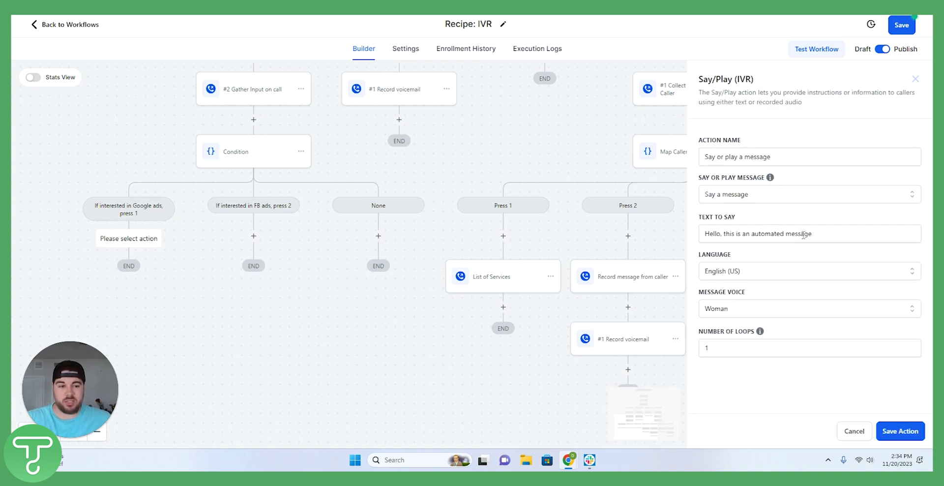
- Replace the spoken text with 'Thanks for your interest in Google Ads...' booking-link message and save
drag(820, 233, 696, 234)
key(BackSpace)
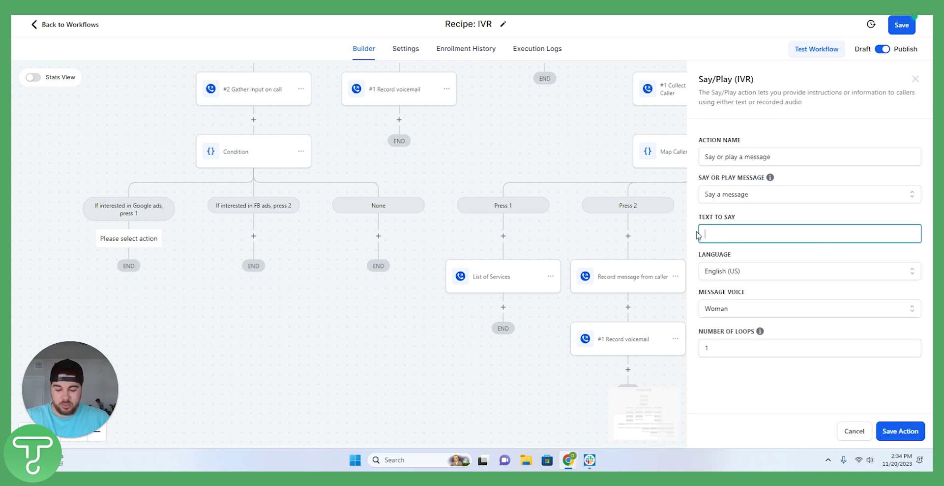
text(Helel)
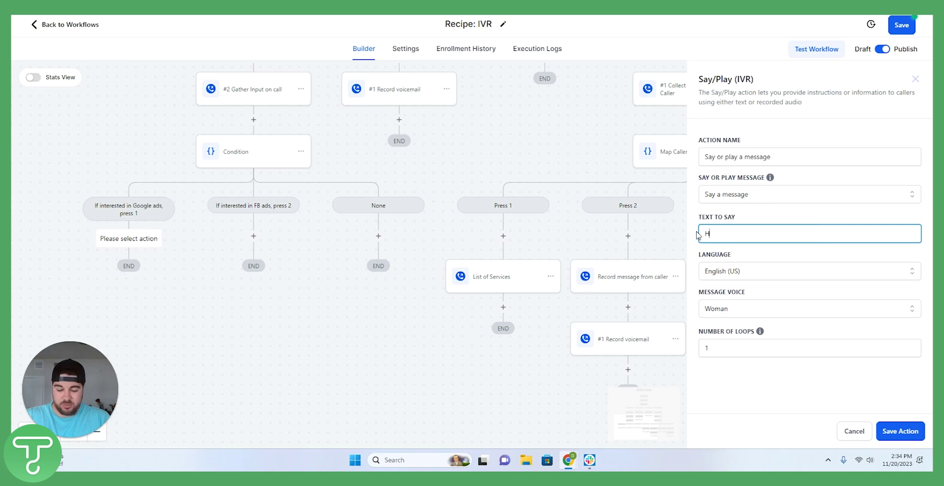
key(BackSpace)
key(BackSpace)
key(BackSpace)
key(BackSpace)
key(BackSpace)
text(Tahn)
key(BackSpace)
key(BackSpace)
key(BackSpace)
text(hanks for you)
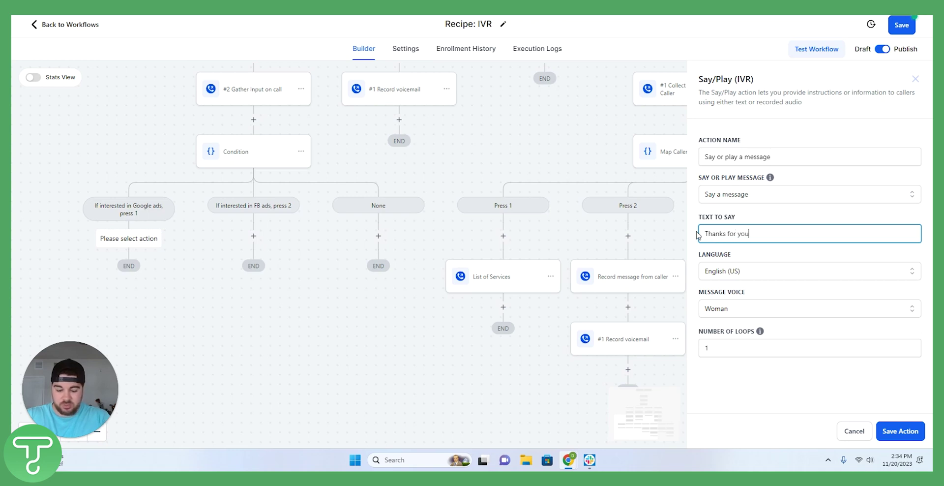
text(r interest in Goo)
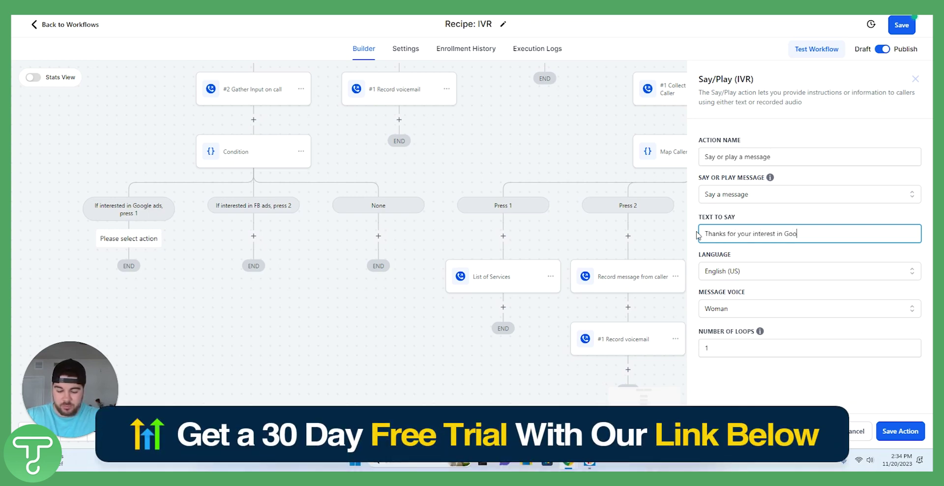
text(gle Ads. I )
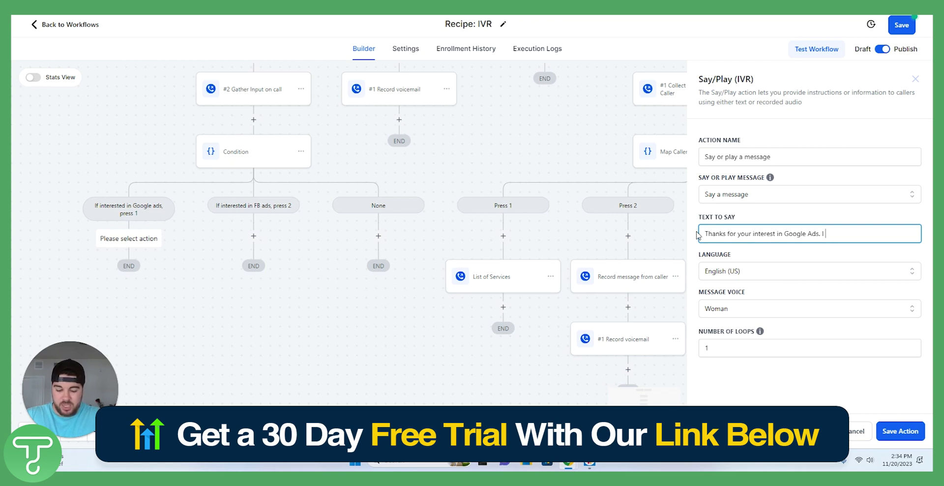
text(just sent you a tex)
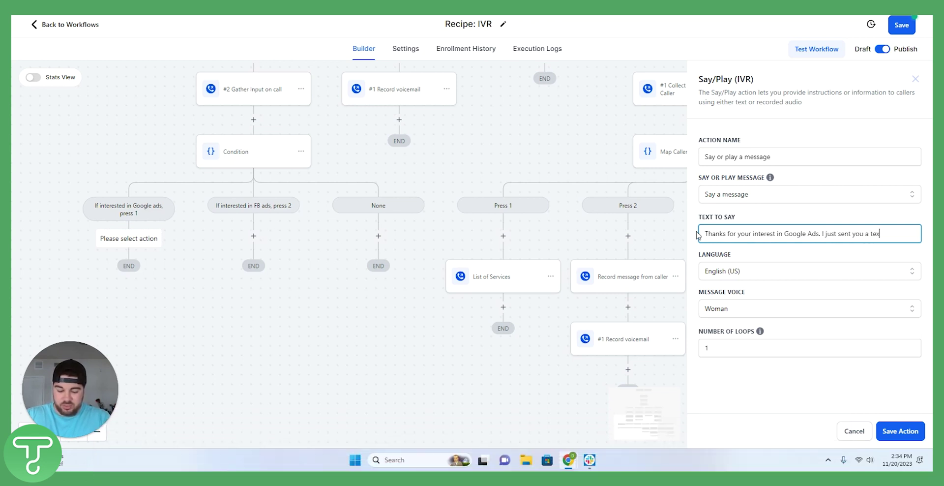
text(t and a n email with a link)
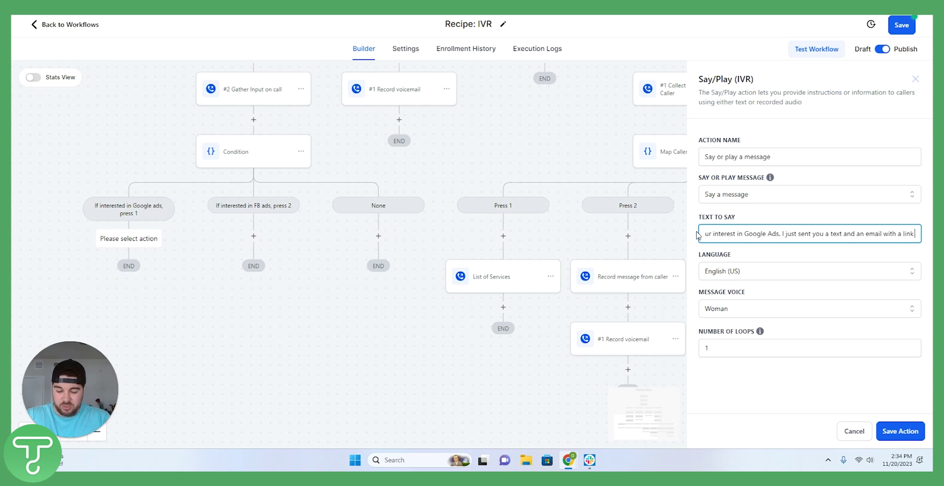
text( to book our free)
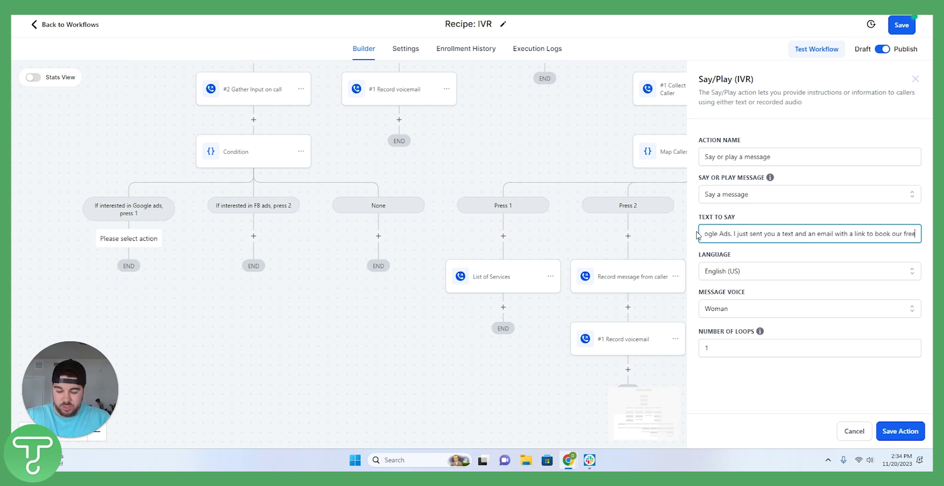
text( 30 minutte)
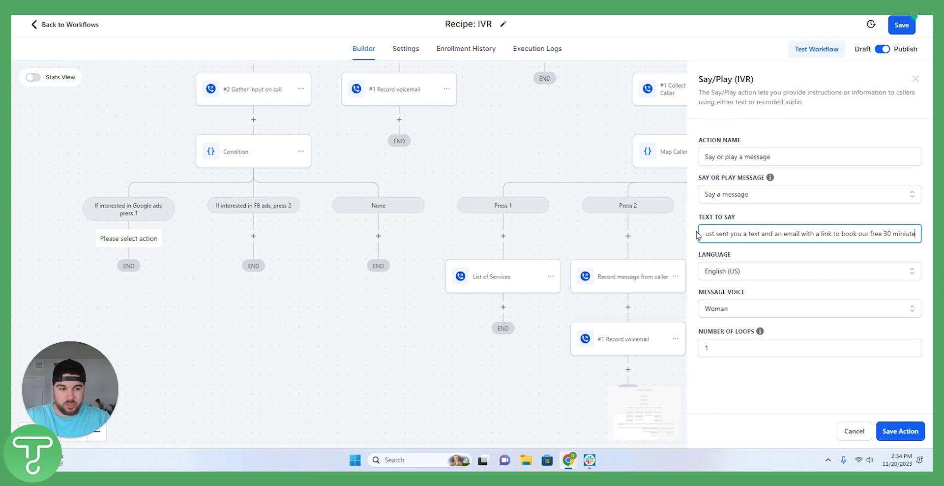
text( consultation.)
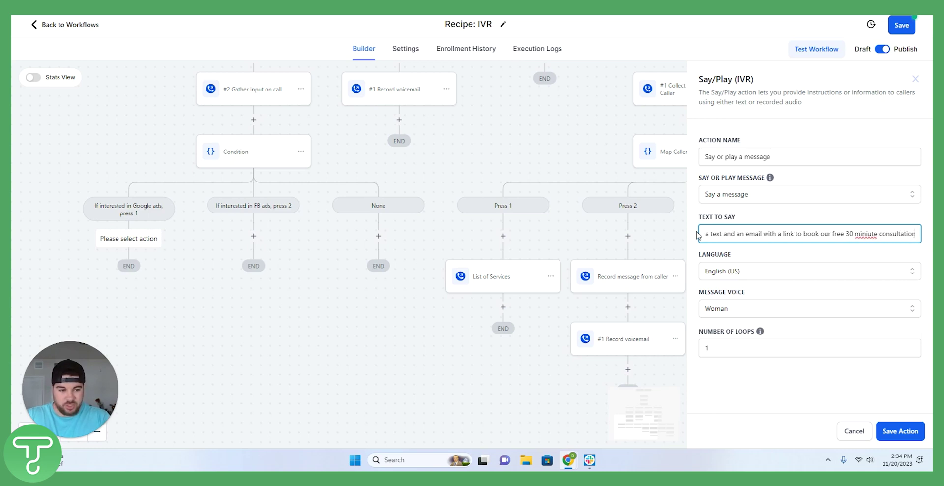
click(889, 423)
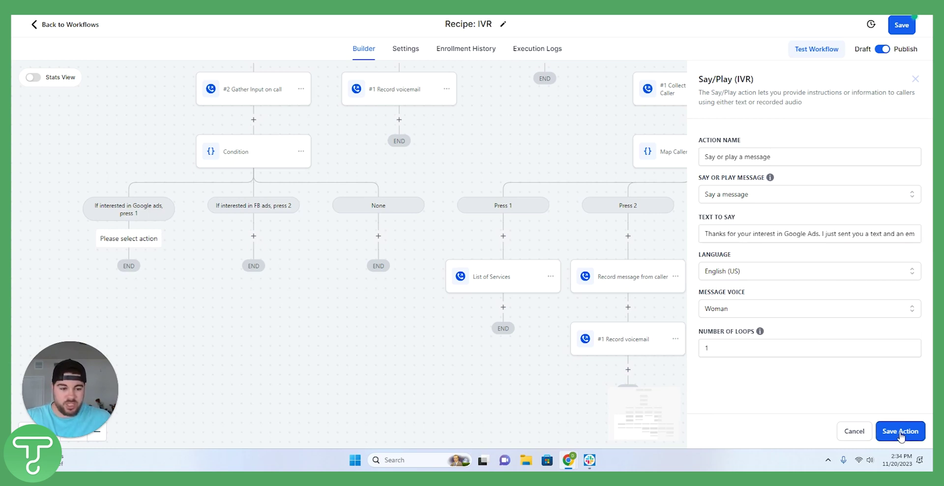
- Add a Send SMS step: 'Thanks for your interest, please book your free consultation below:' plus calendar placeholder
scroll(227, 267, down, 2)
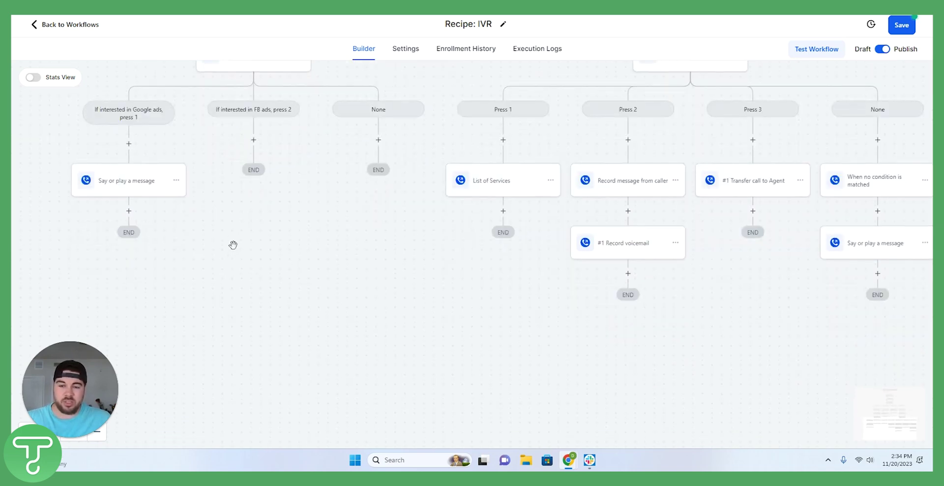
click(129, 211)
text(sms)
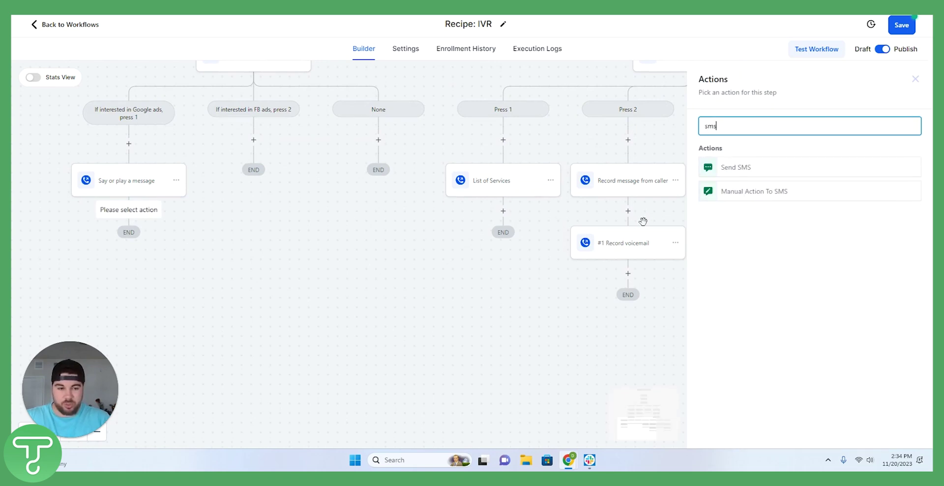
click(757, 167)
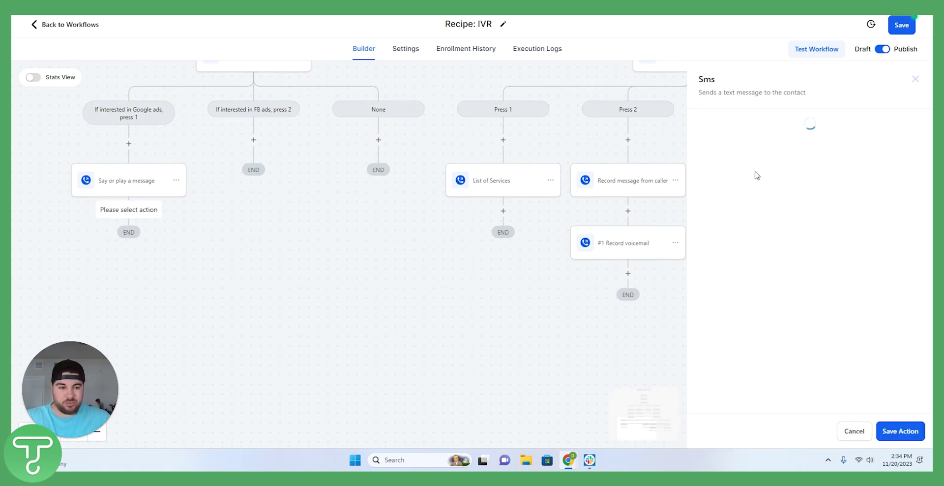
click(766, 264)
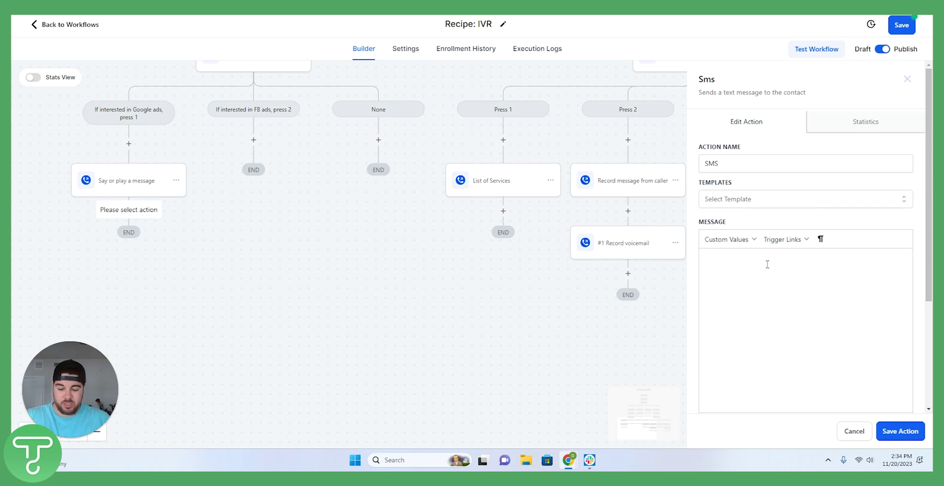
text(Thanks for you)
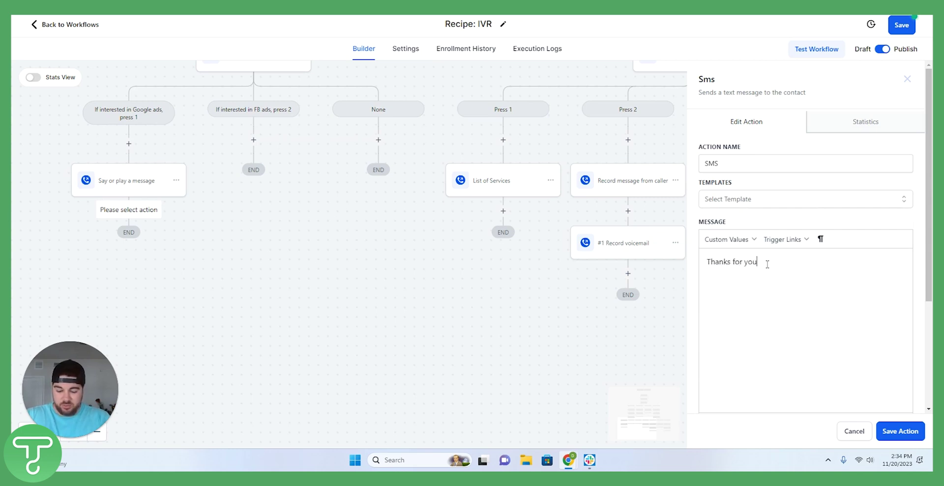
text(r interest)
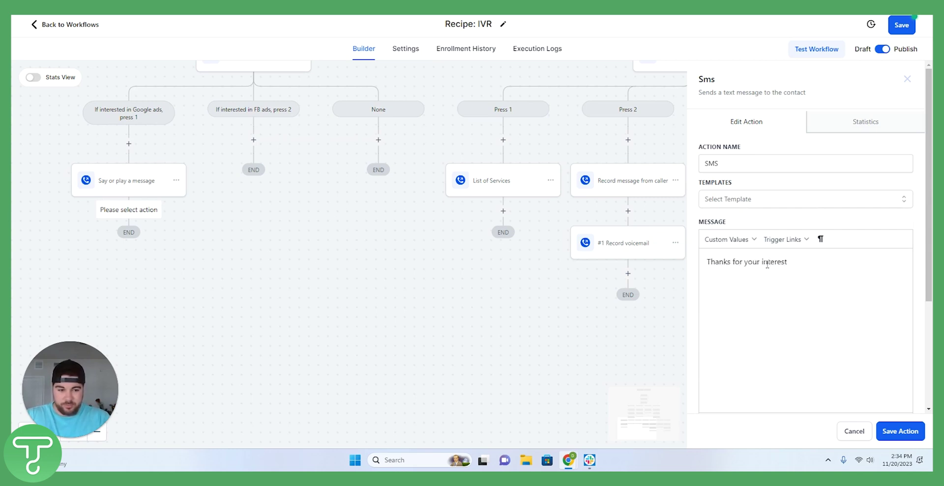
text(, please book you)
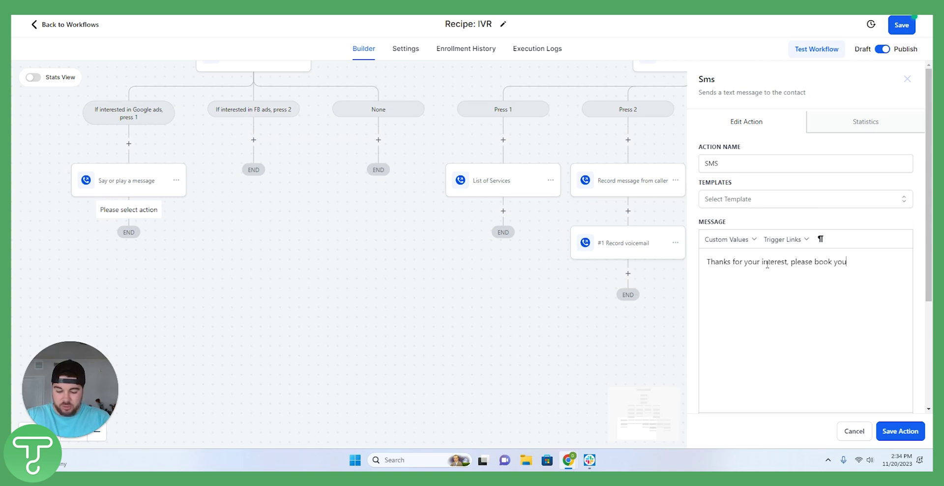
text(r free consultation)
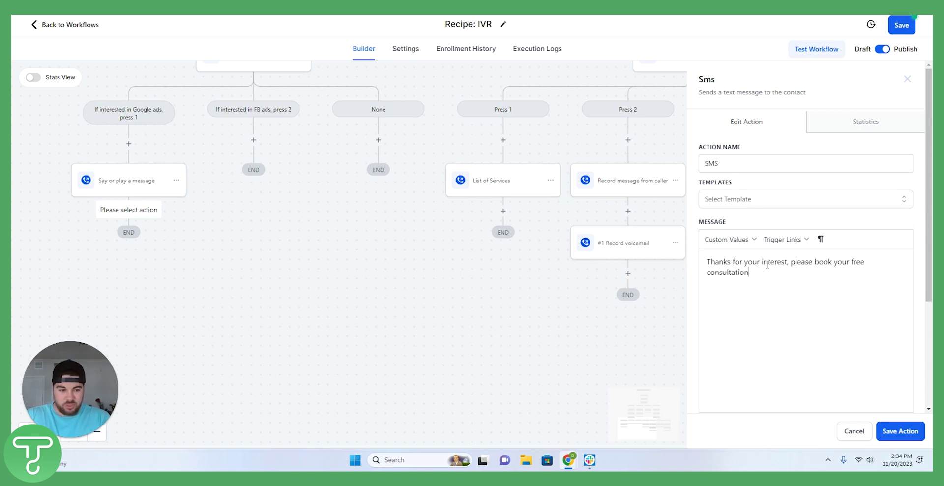
text( below: [ins)
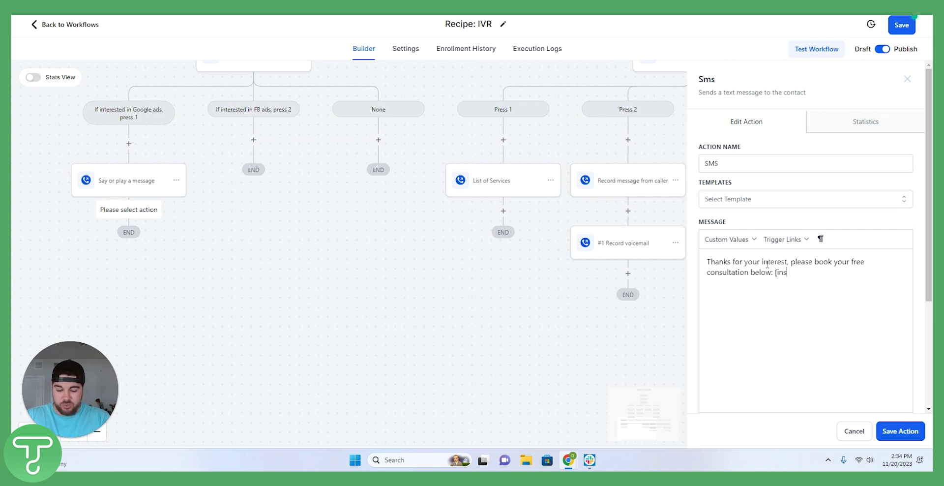
text(ert your calendar link])
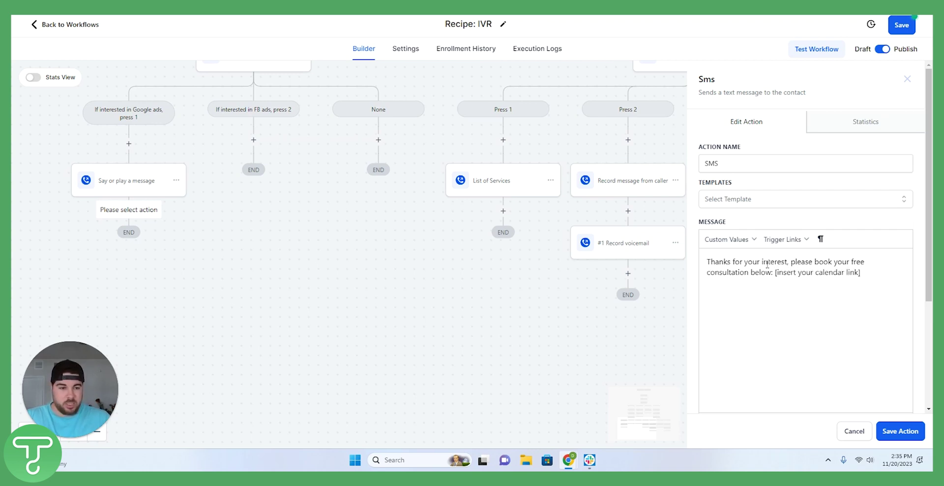
click(893, 431)
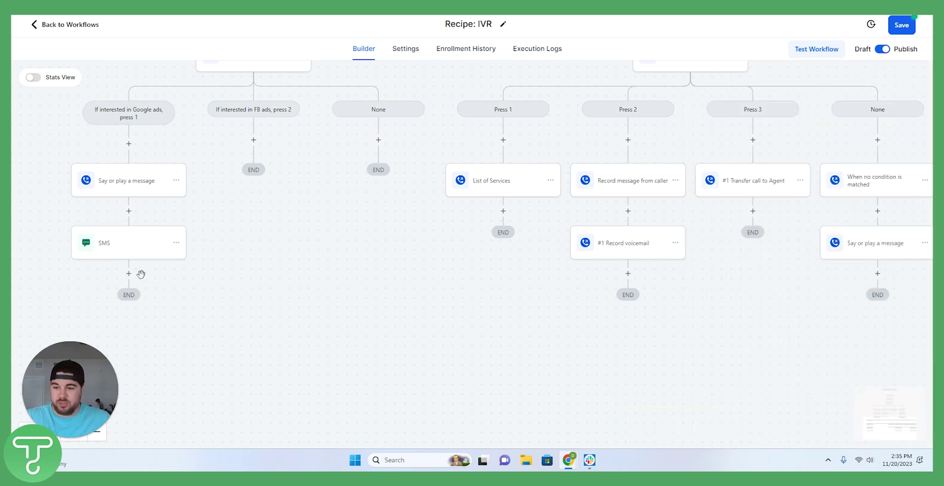
- Add a Send Email step after the SMS and start on its message body
click(128, 273)
text(email)
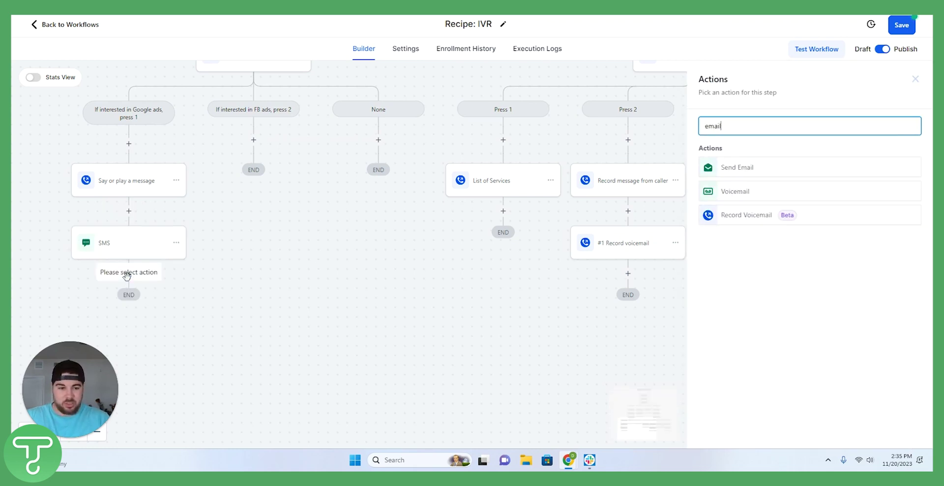
click(748, 172)
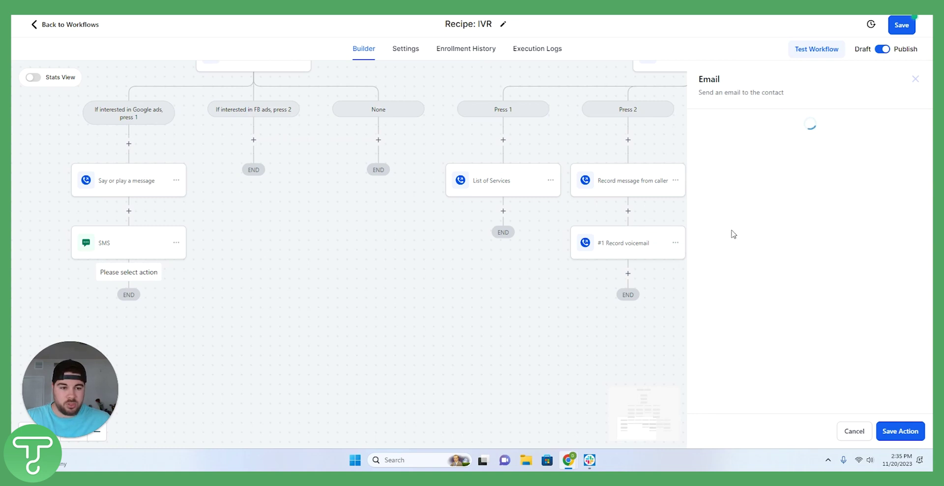
scroll(784, 269, down, 3)
scroll(770, 192, up, 3)
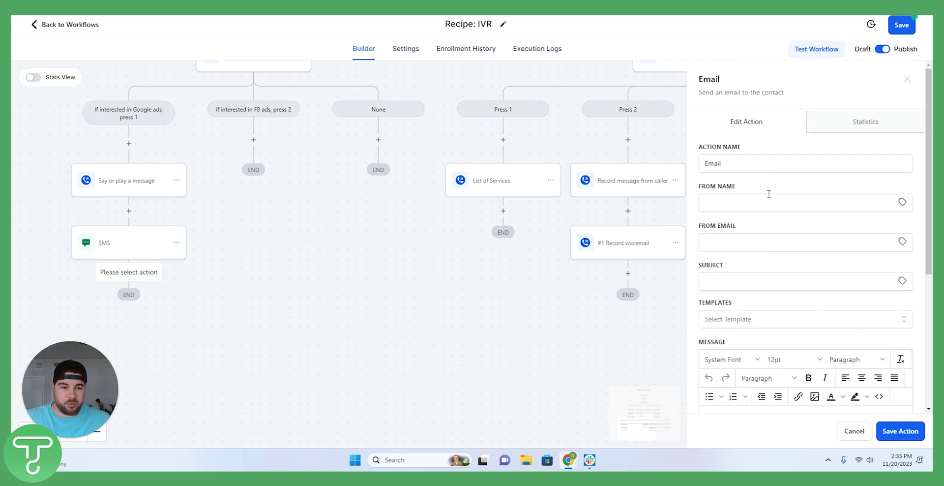
scroll(768, 197, down, 4)
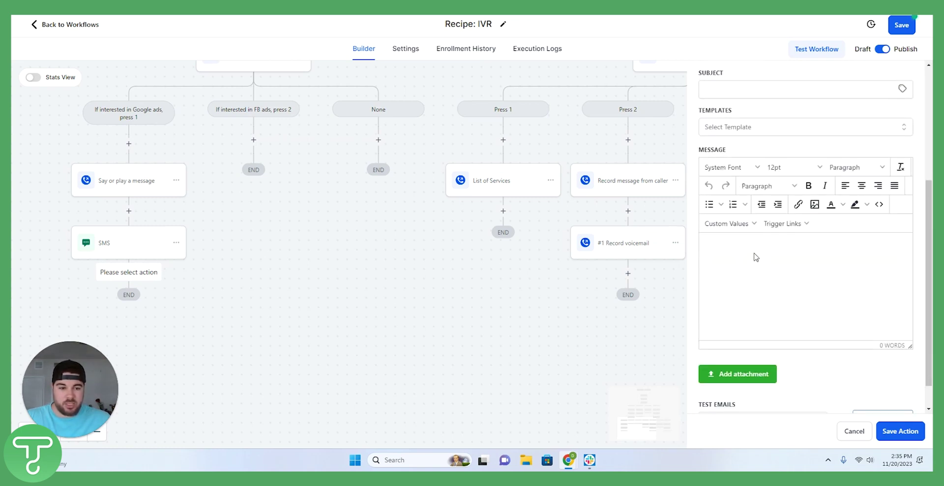
click(753, 255)
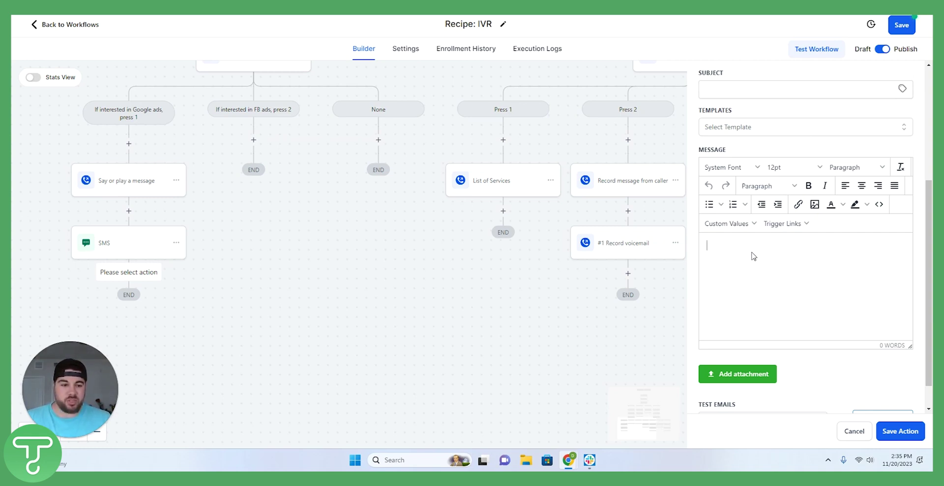
- Discard the Email step and scroll through the workflow to review the Google ads branch
click(854, 430)
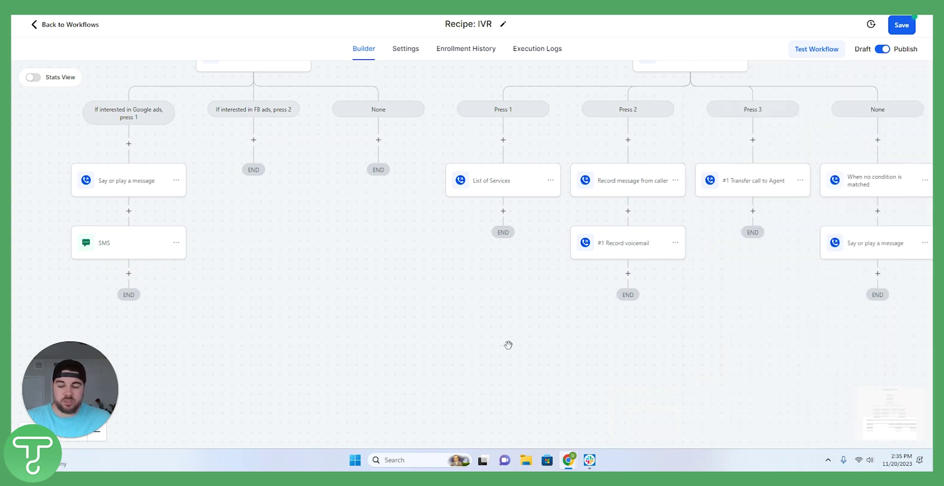
scroll(484, 347, up, 2)
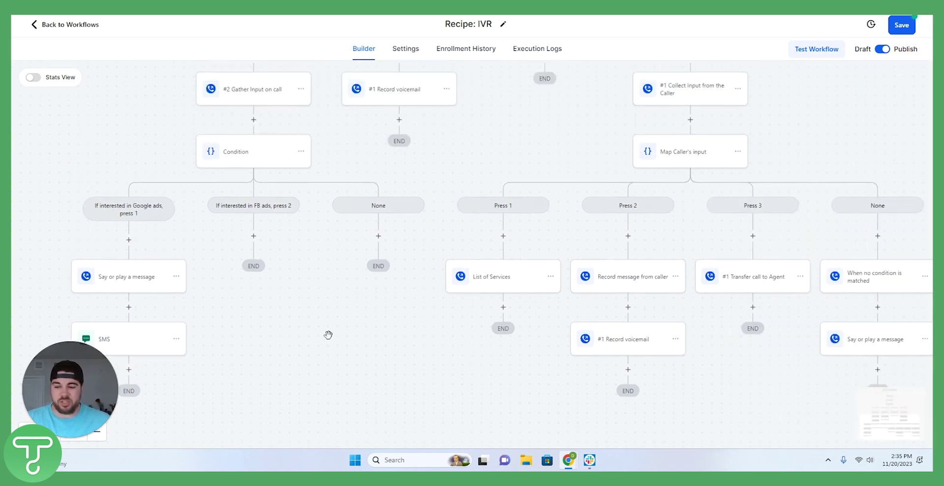
scroll(328, 334, up, 1)
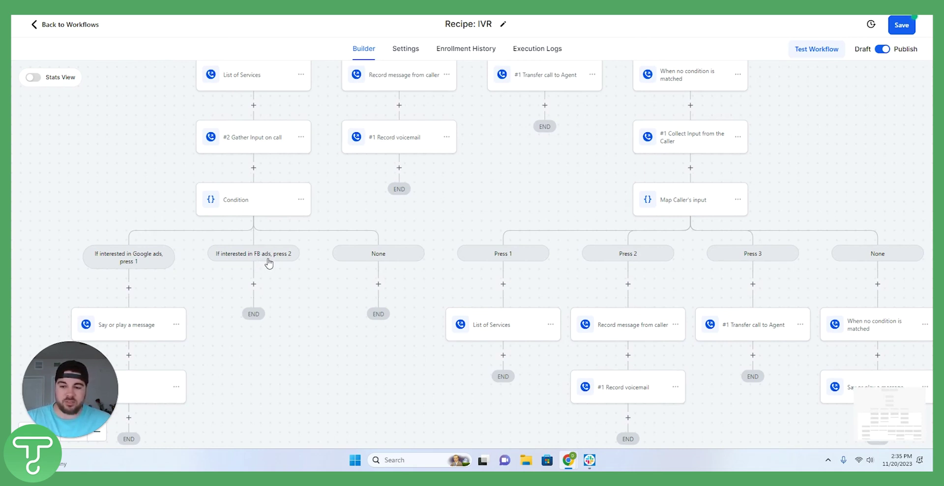
scroll(267, 263, up, 2)
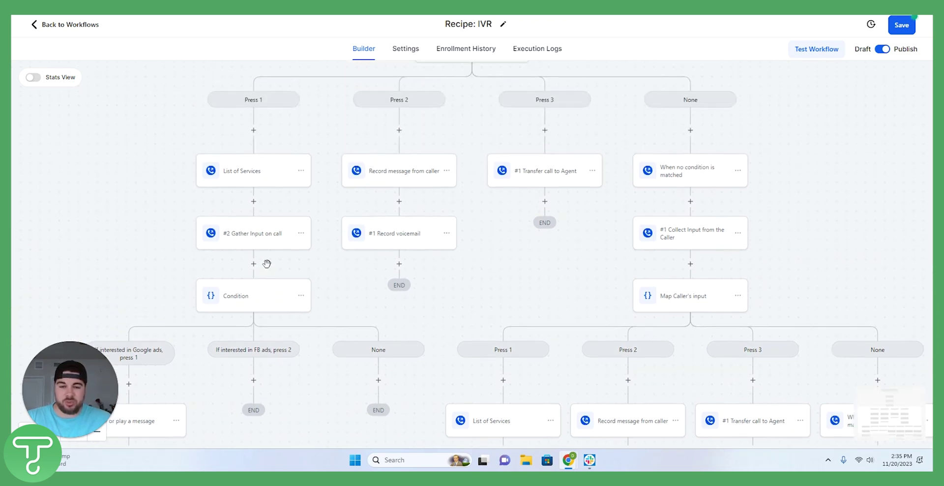
scroll(267, 264, down, 5)
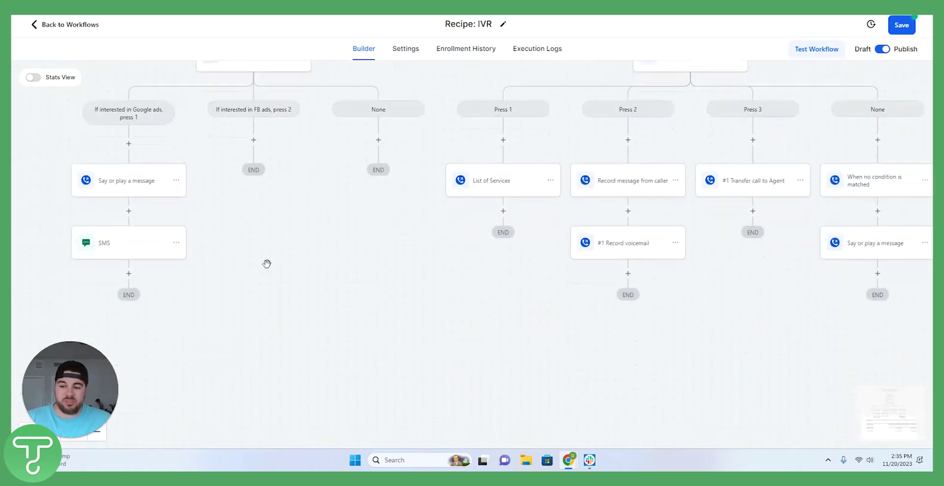
- Add a Wait step after the SMS set to 24 hours and save it
click(129, 273)
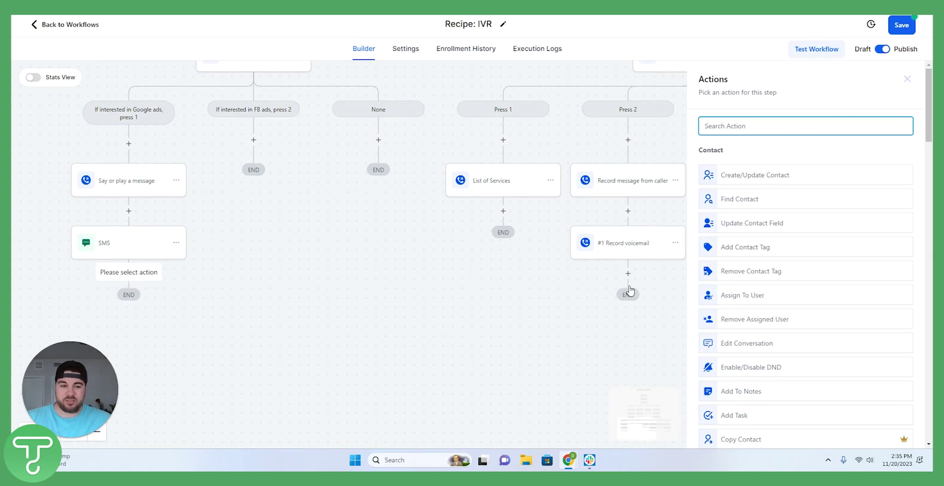
text(wait)
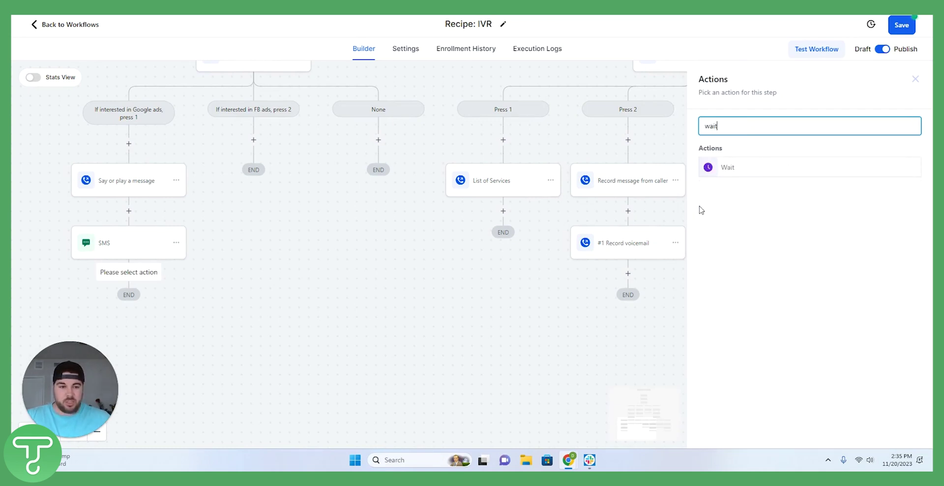
click(710, 170)
click(562, 229)
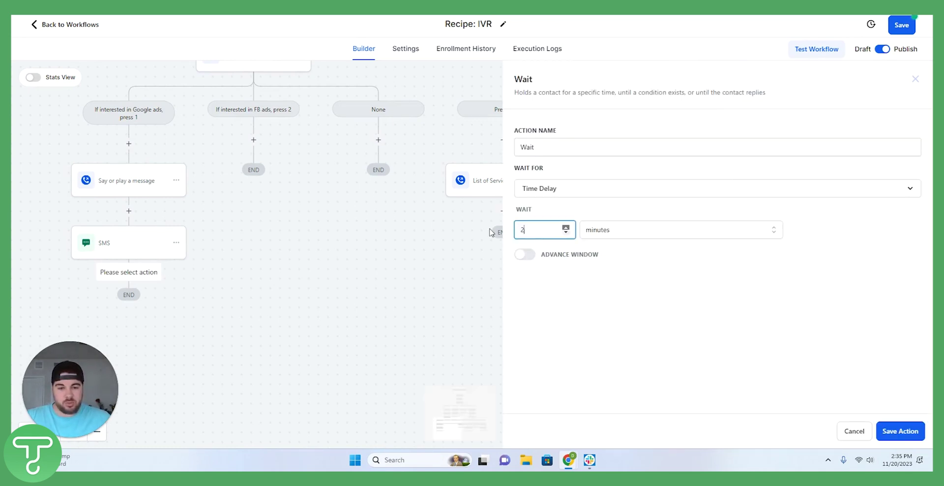
text(5)
key(ctrl+a)
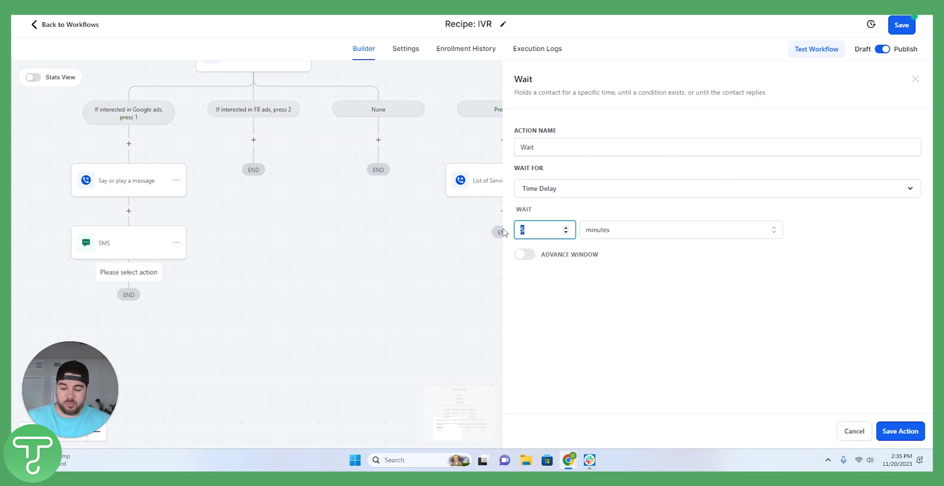
text(24)
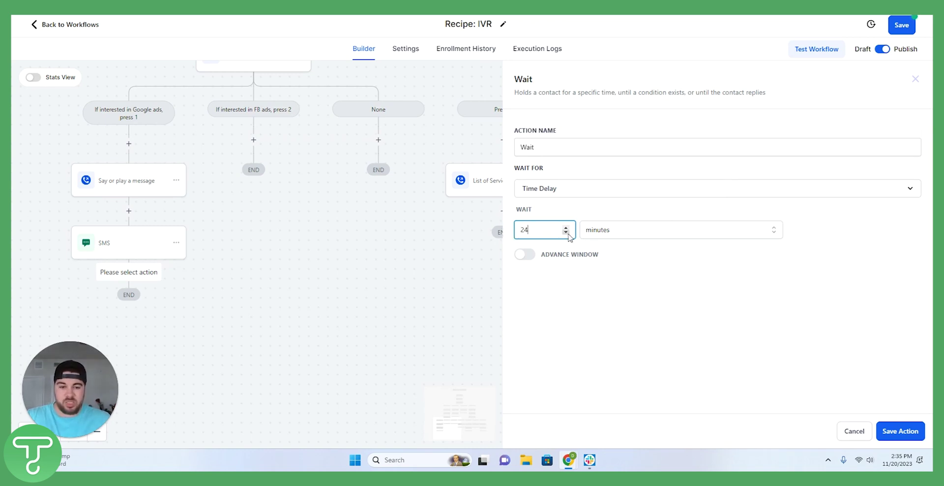
click(588, 231)
click(599, 270)
click(900, 431)
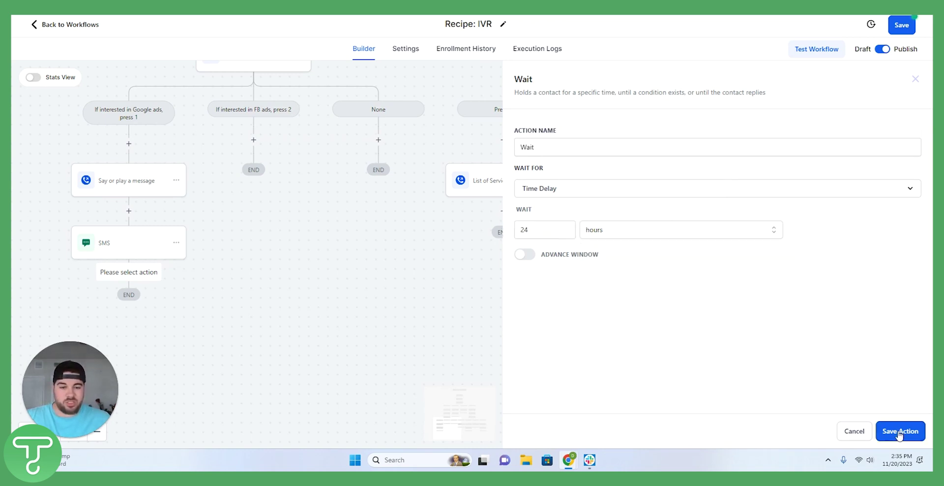
scroll(271, 284, down, 2)
click(129, 264)
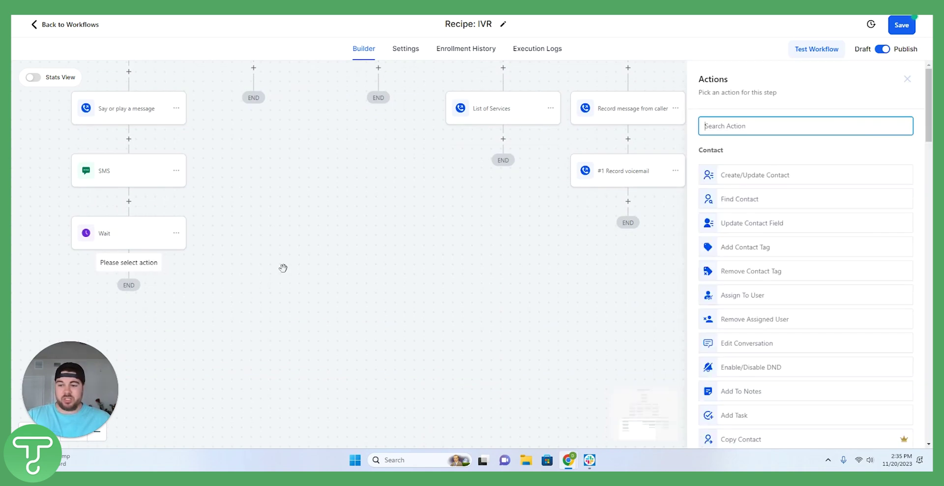
text(if)
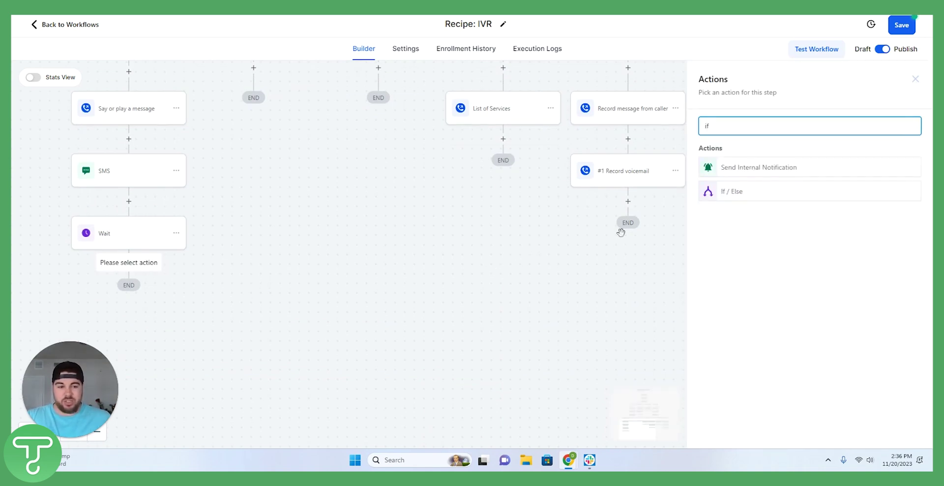
click(723, 194)
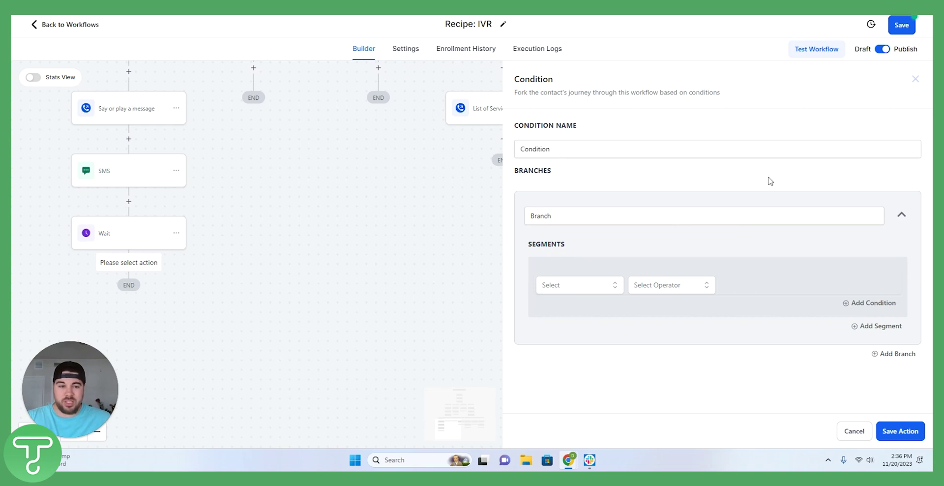
click(916, 83)
scroll(351, 286, up, 3)
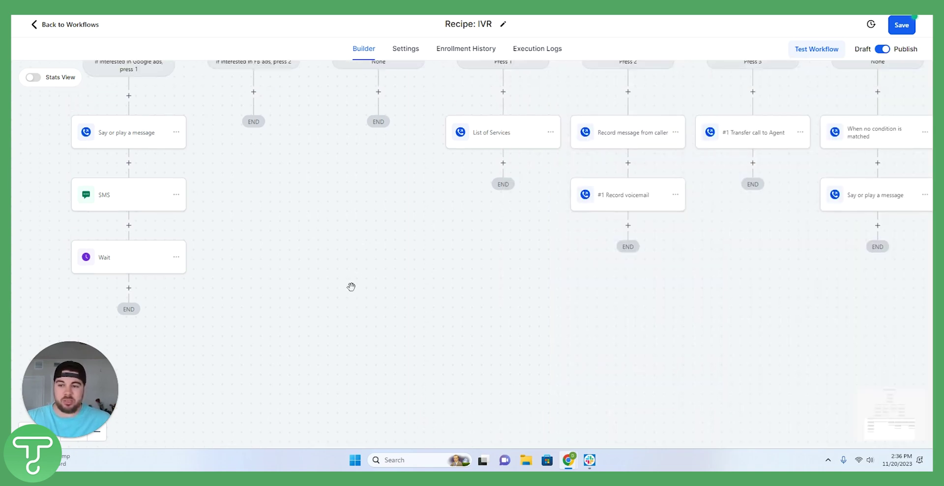
scroll(351, 286, up, 4)
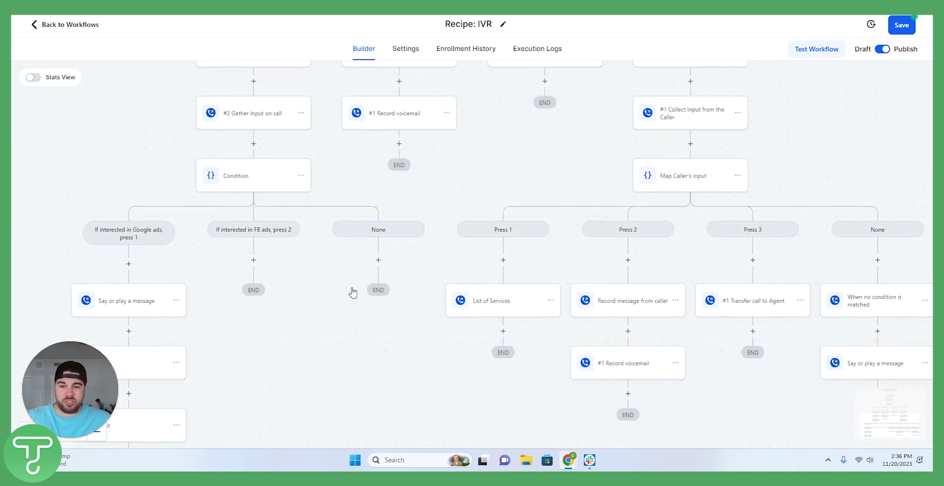
scroll(352, 292, up, 3)
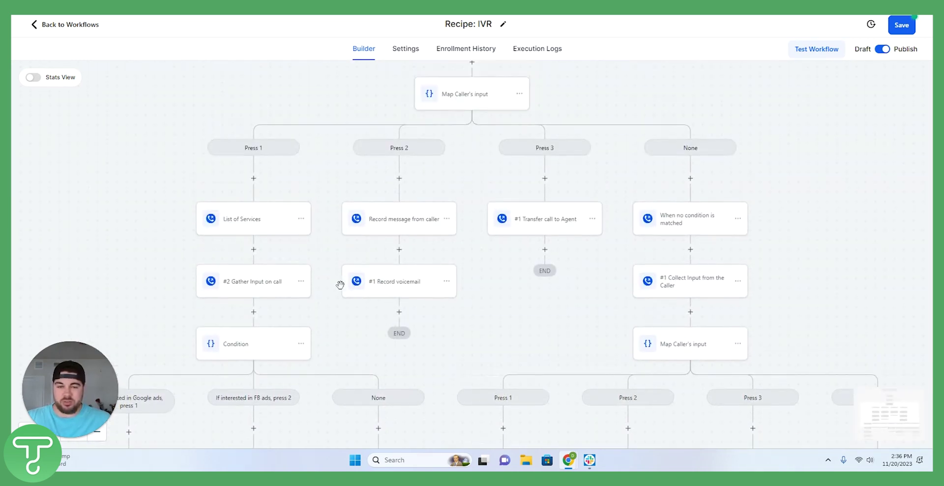
scroll(331, 260, down, 5)
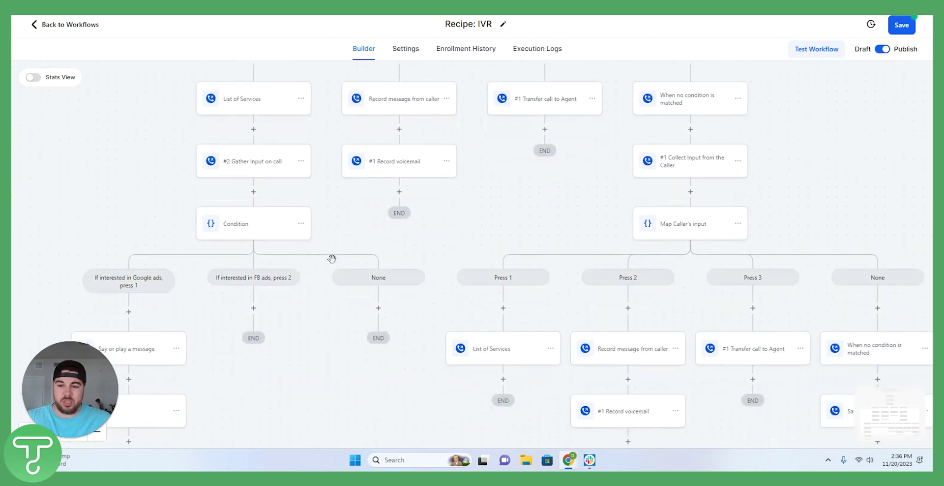
scroll(332, 259, down, 2)
scroll(332, 259, down, 1)
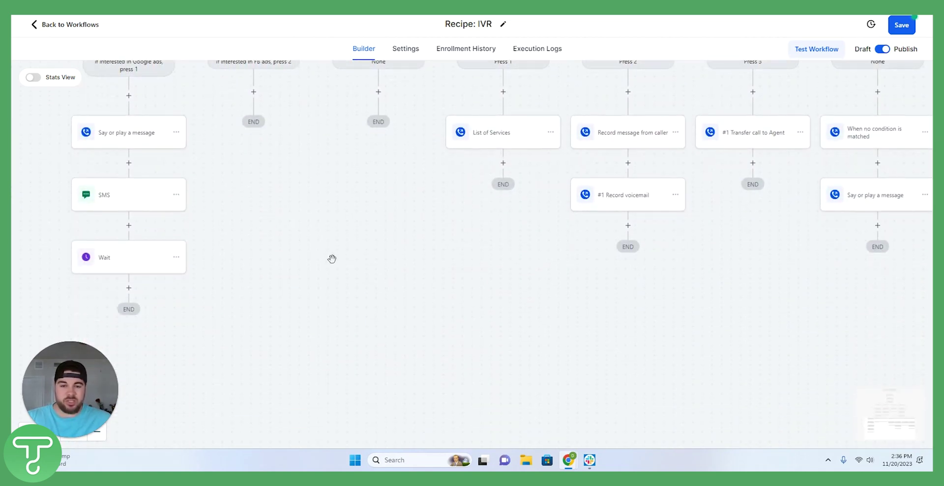
scroll(332, 259, up, 2)
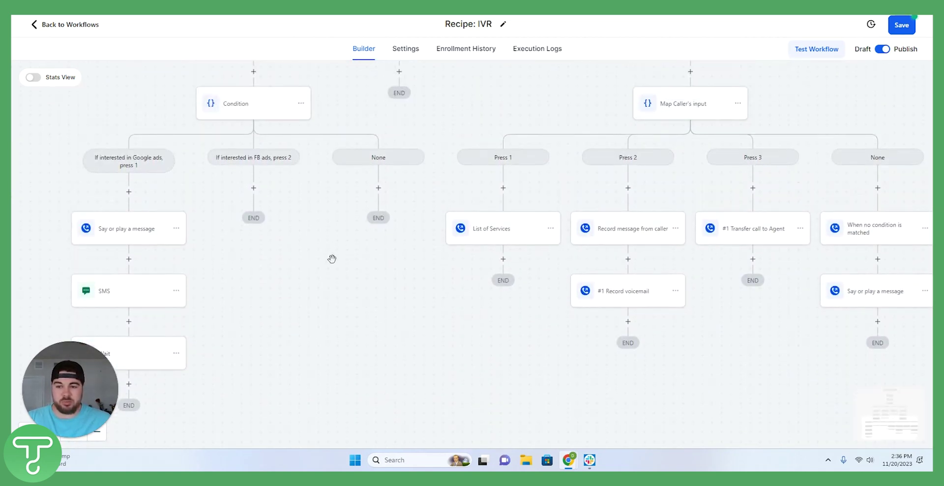